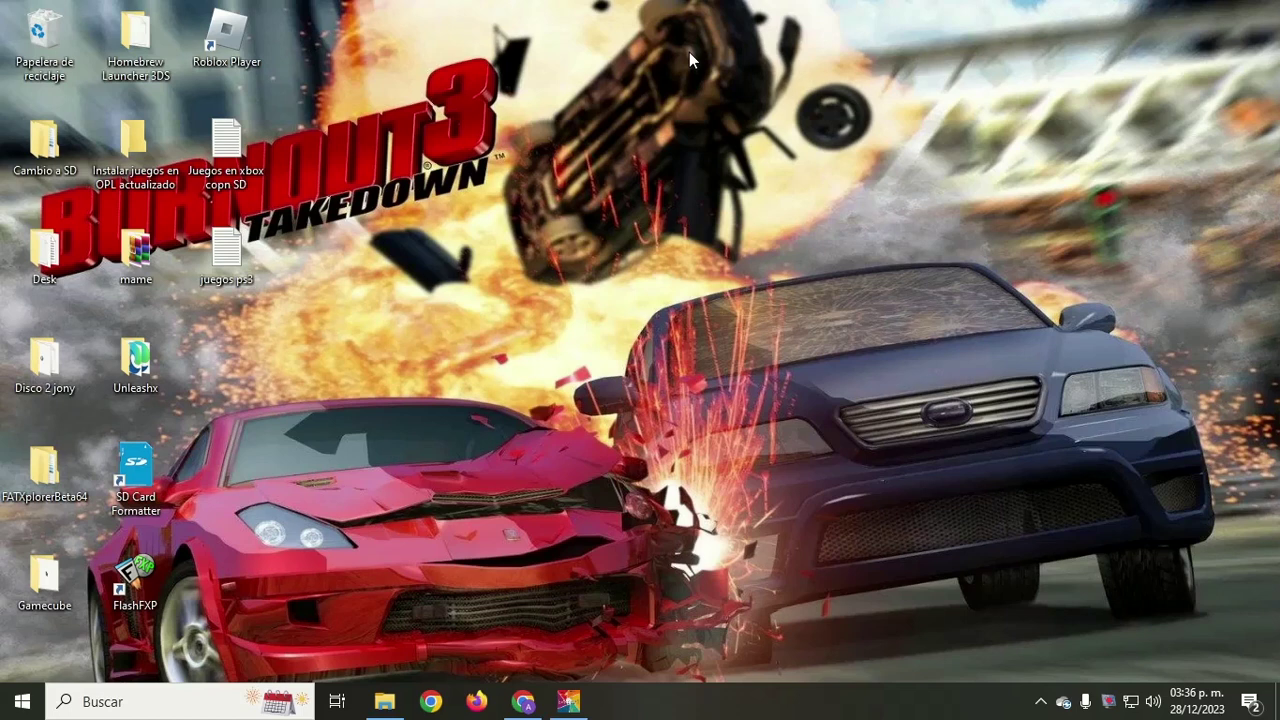
# Download OPL_Manager_V22.4.zip from the OPL Manager website into the "Instalar juegos en OPL actualizado" folder and close the browser
pyautogui.click(524, 703)
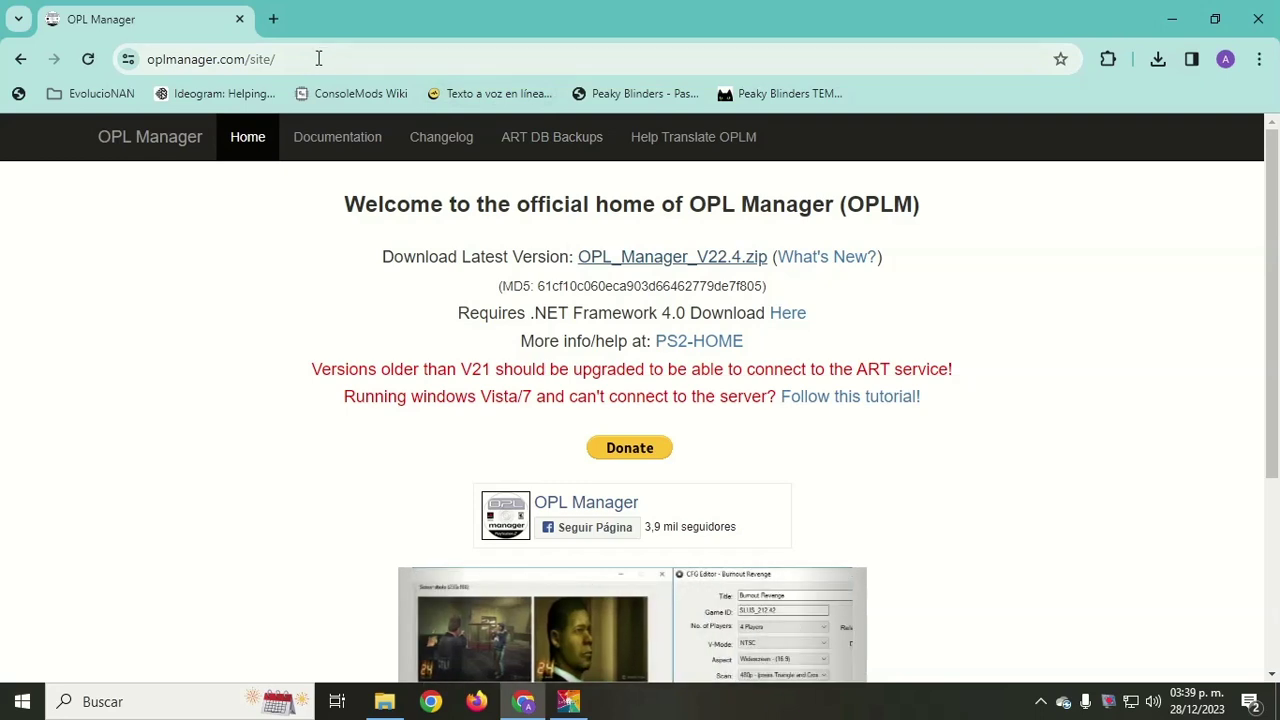
pyautogui.click(658, 262)
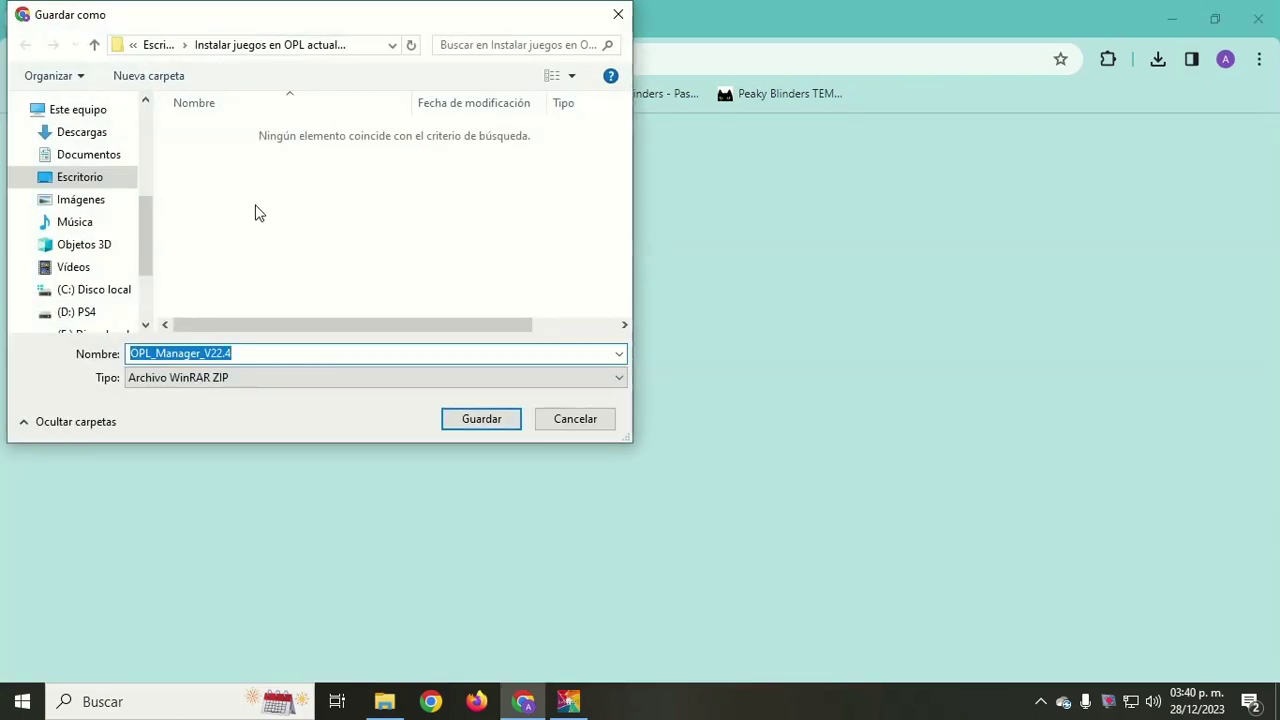
pyautogui.click(474, 420)
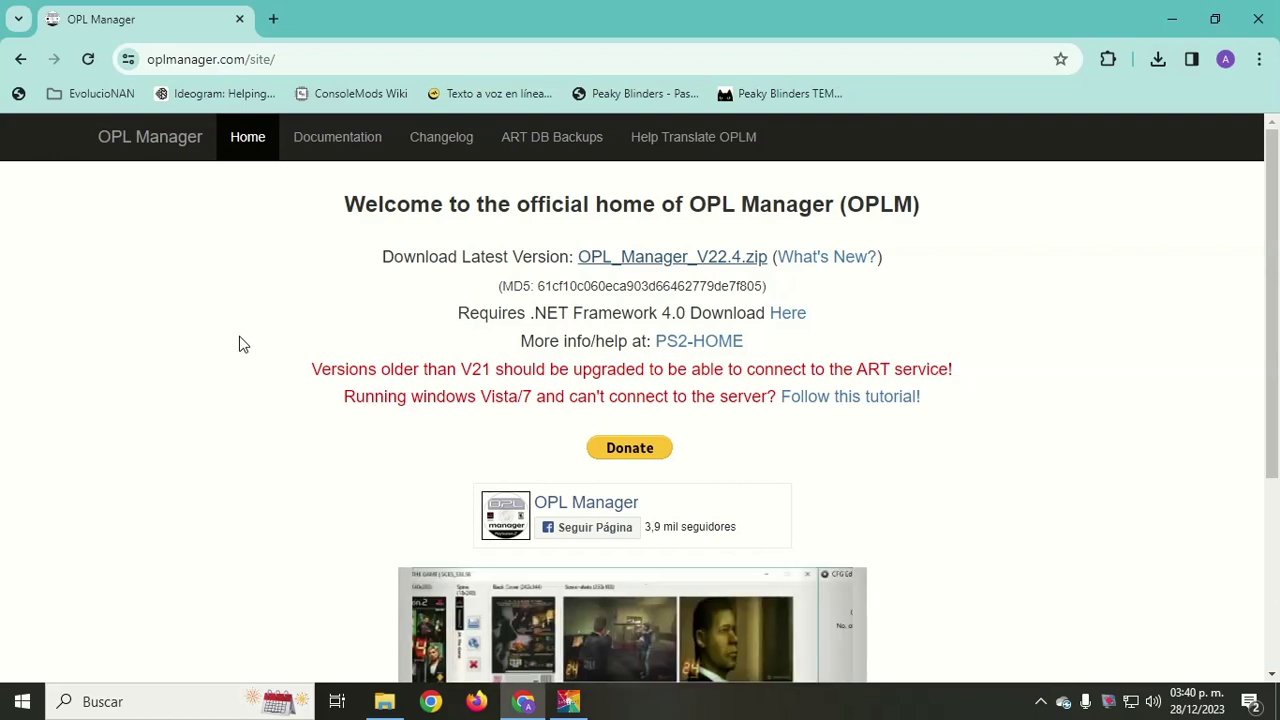
pyautogui.click(1273, 22)
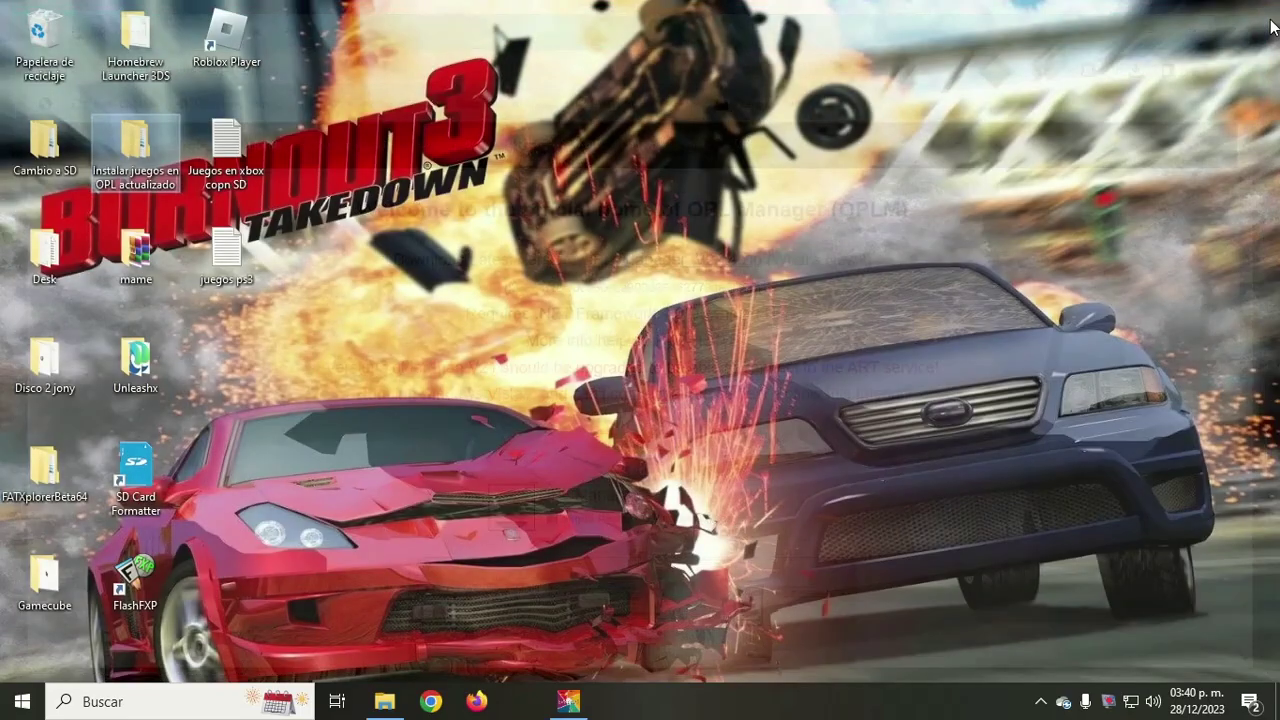
# Extract the OPL_Manager_V22.4 archive into its own folder inside "Instalar juegos en OPL actualizado" and open the extracted folder
pyautogui.doubleClick(140, 150)
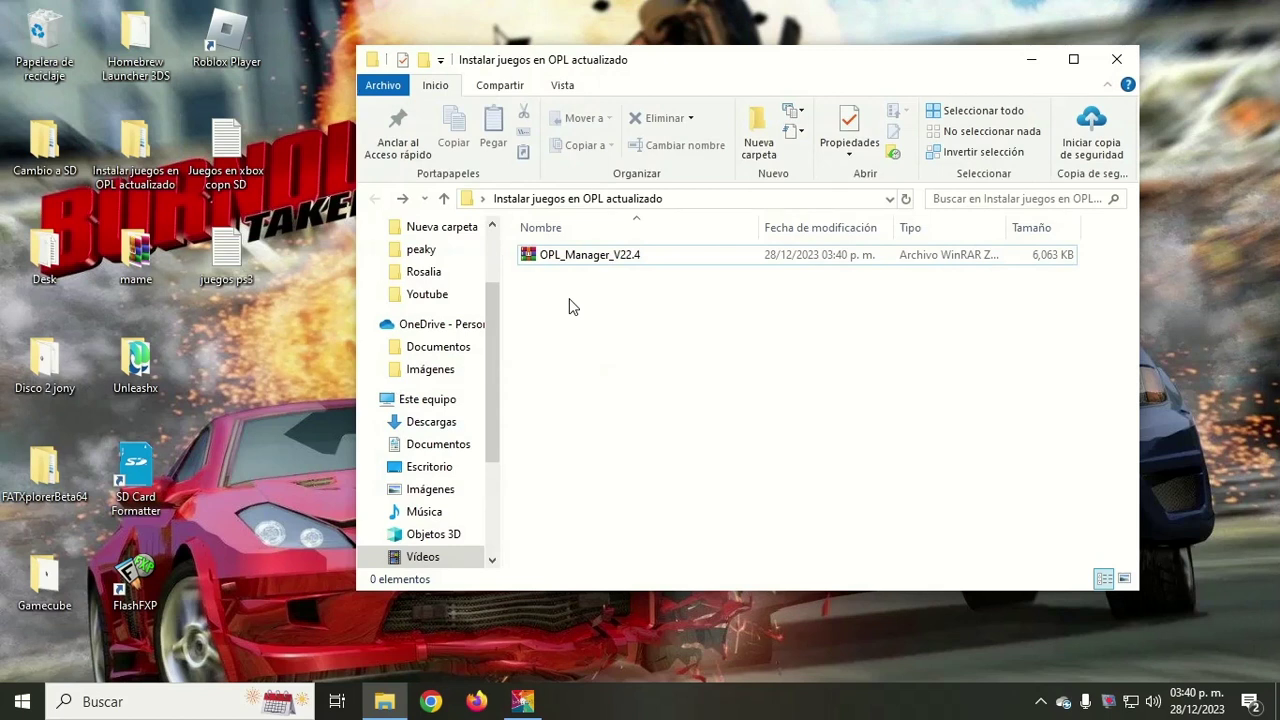
pyautogui.click(548, 258)
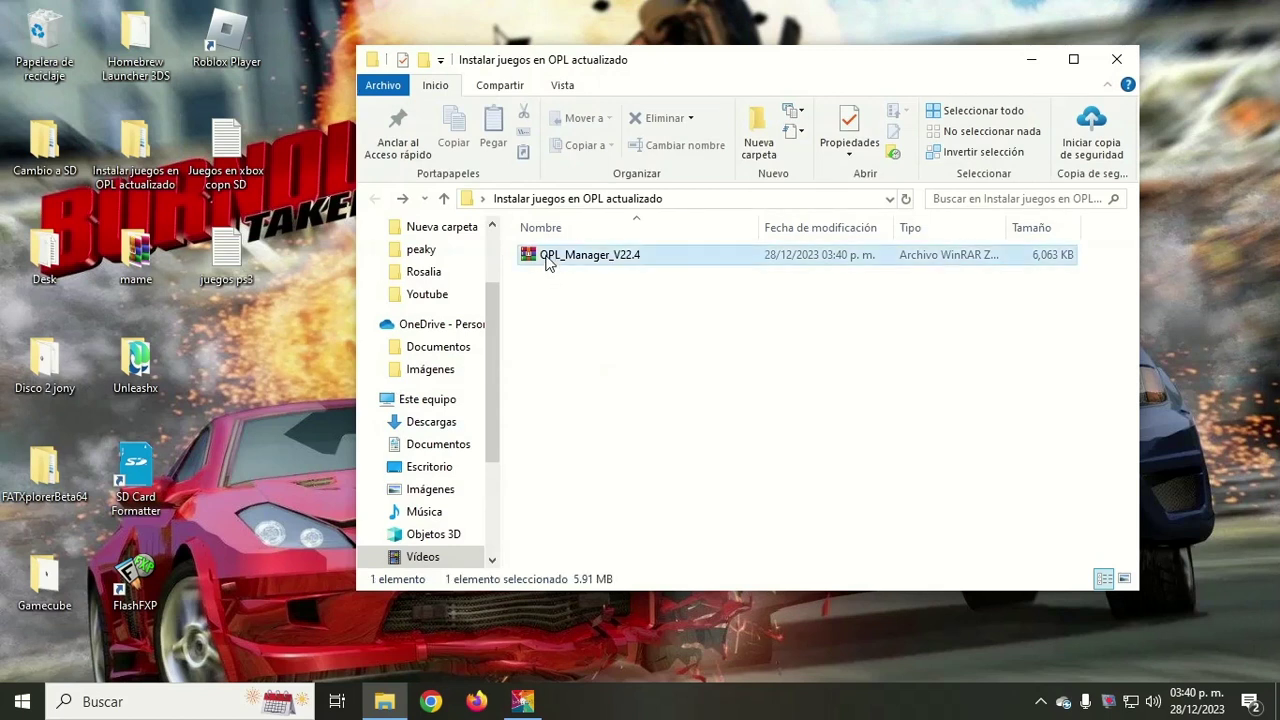
pyautogui.rightClick(547, 258)
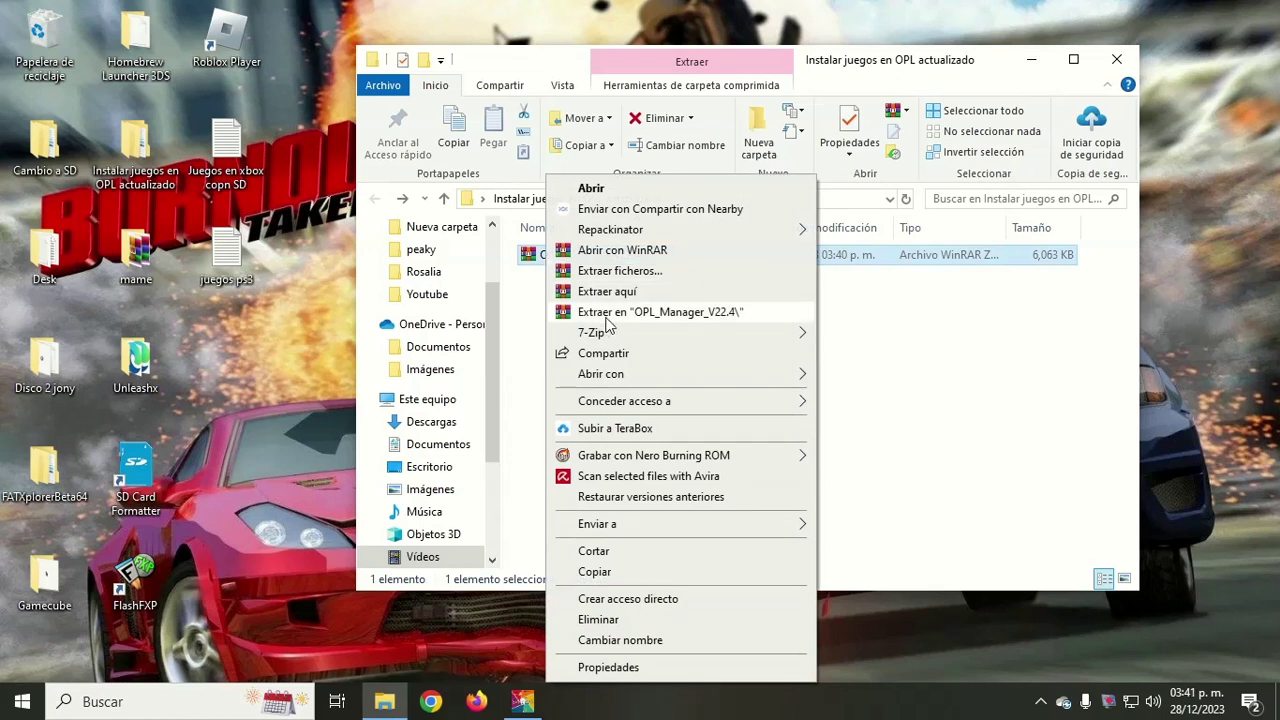
pyautogui.click(713, 312)
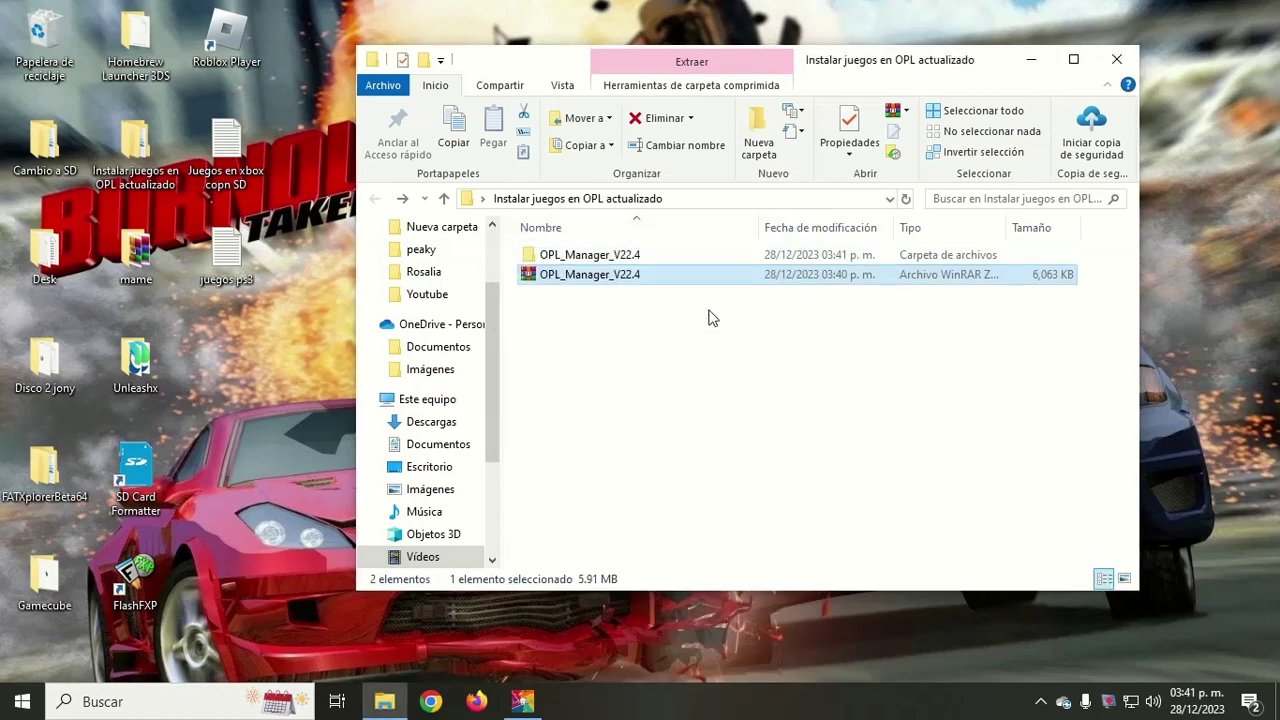
pyautogui.doubleClick(562, 255)
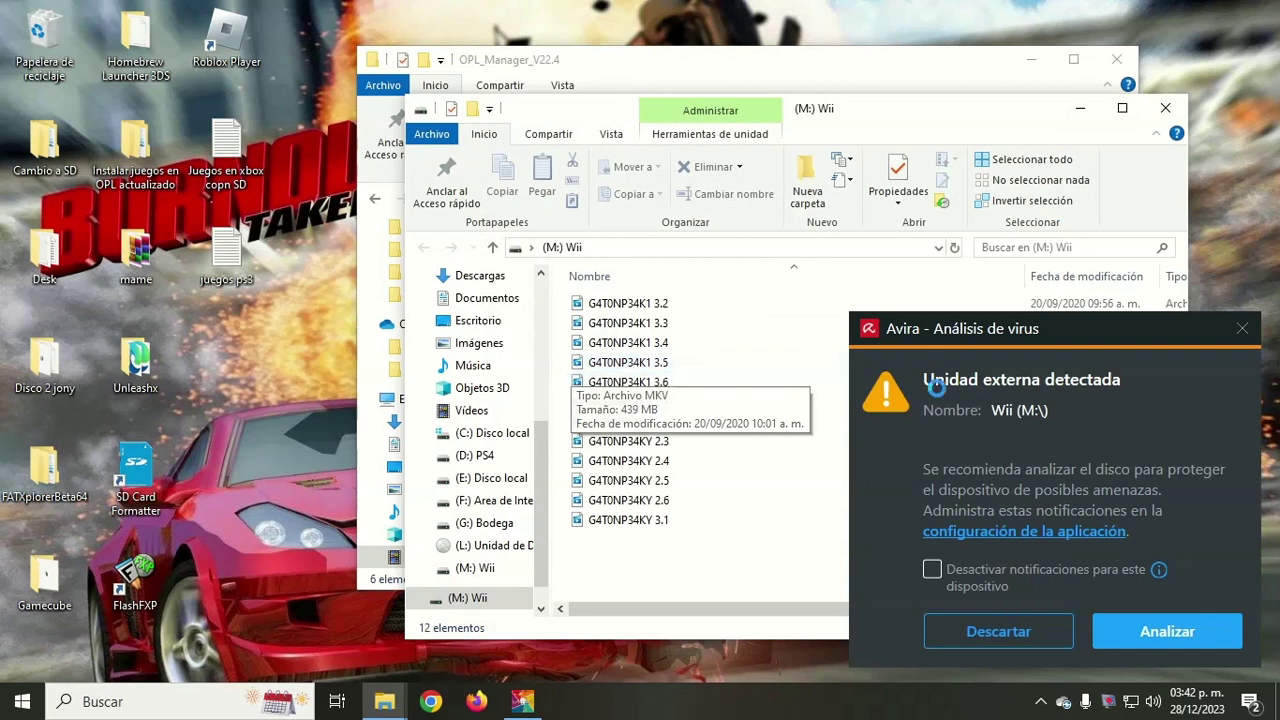
# Dismiss the antivirus notice and check the file system and capacity of the Wii (M:) USB drive in its properties
pyautogui.click(1241, 330)
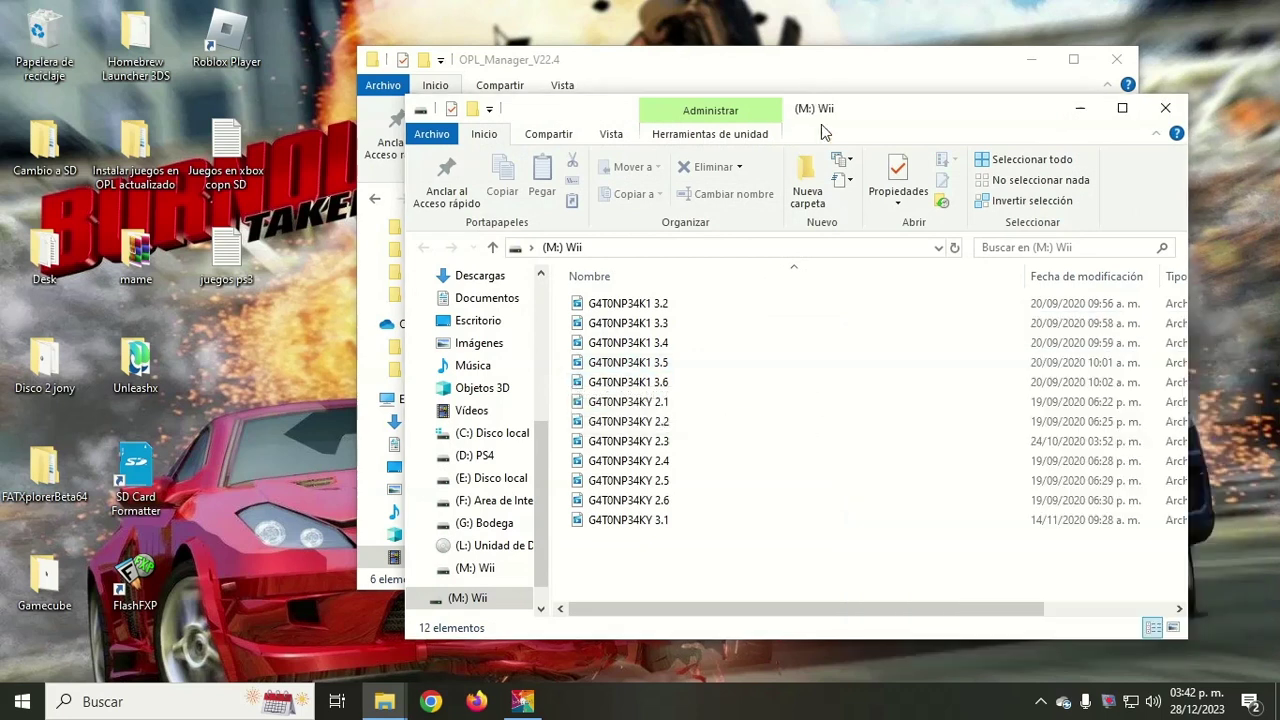
pyautogui.scroll(1, 476, 300)
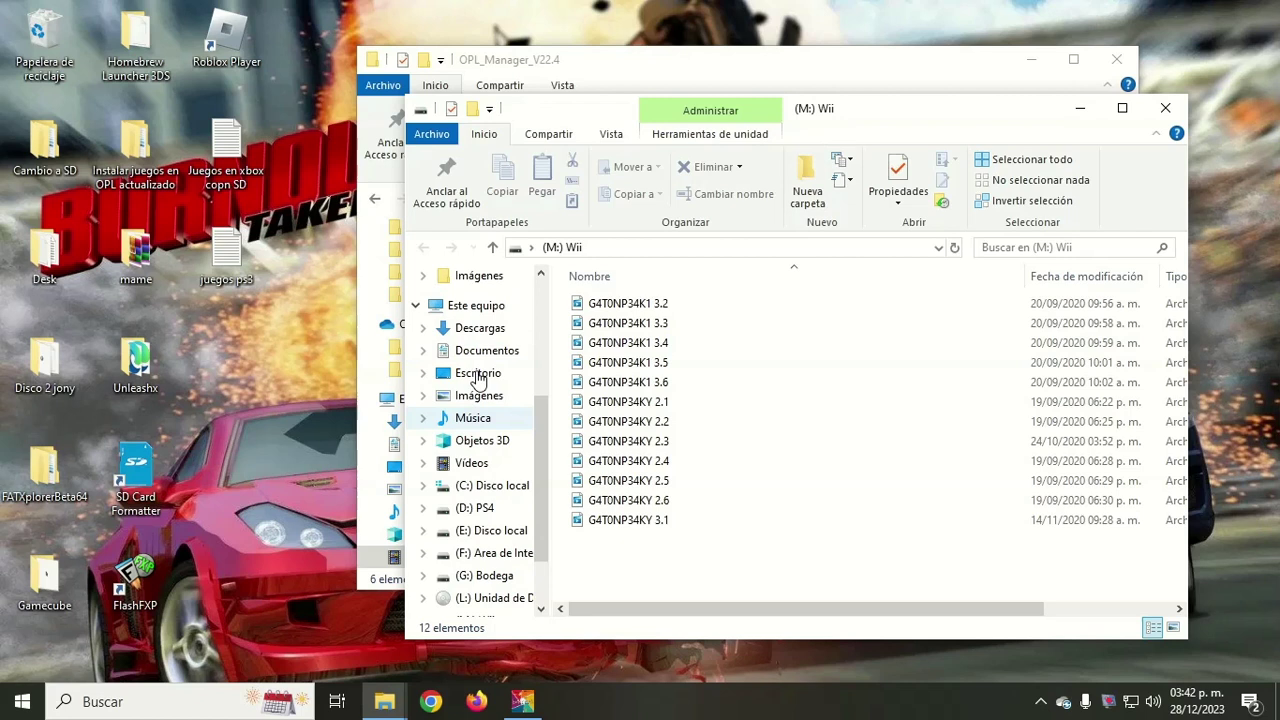
pyautogui.click(486, 328)
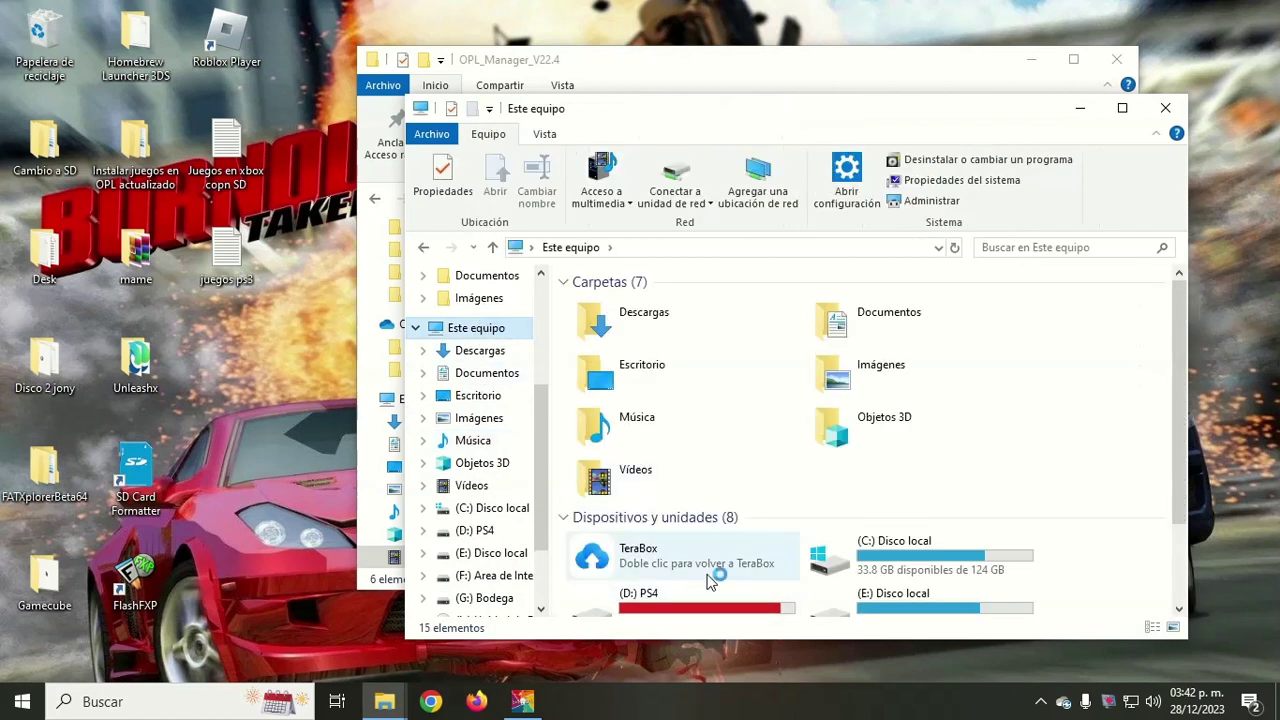
pyautogui.scroll(-2, 720, 565)
pyautogui.rightClick(845, 590)
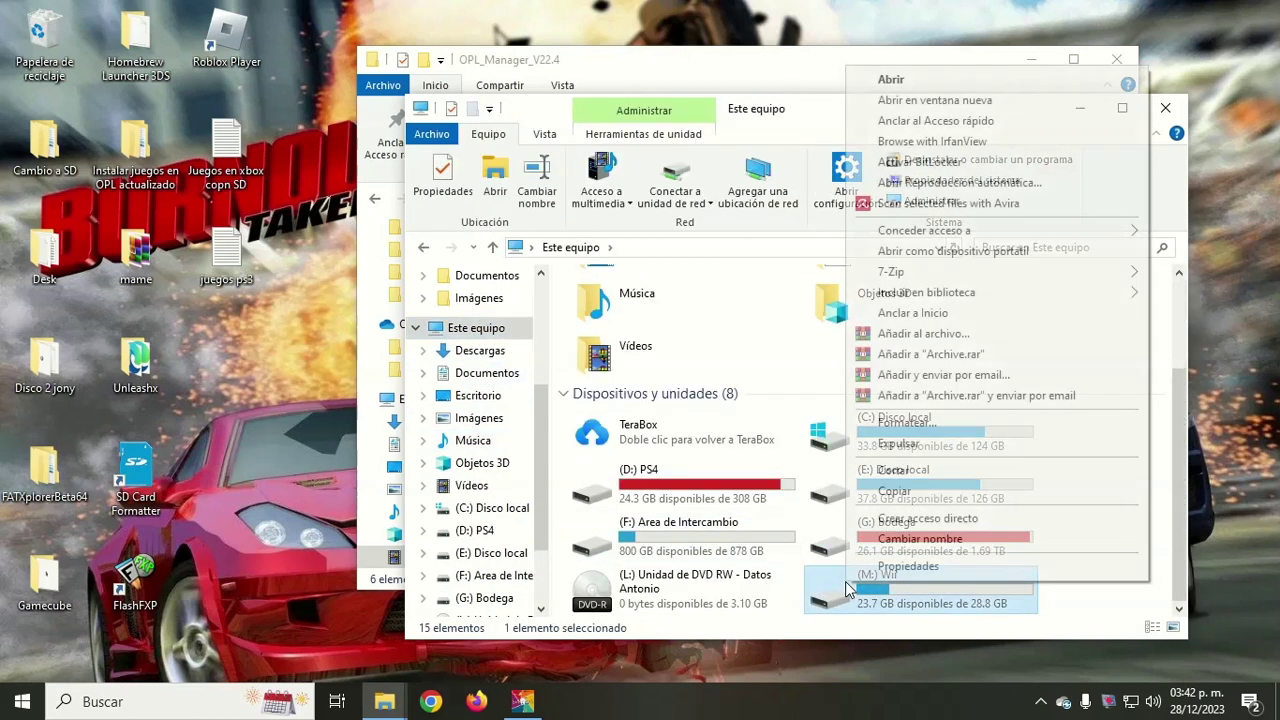
pyautogui.click(880, 572)
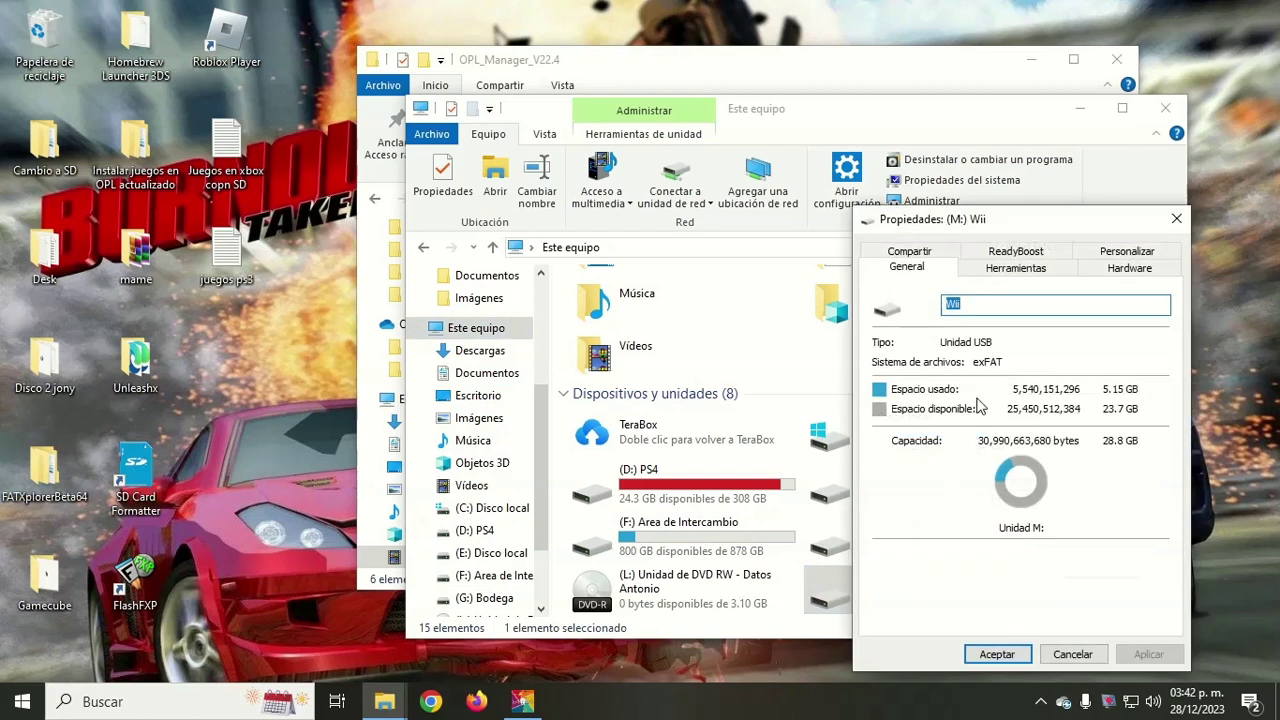
pyautogui.click(1176, 220)
pyautogui.moveTo(864, 120); pyautogui.dragTo(505, 67)
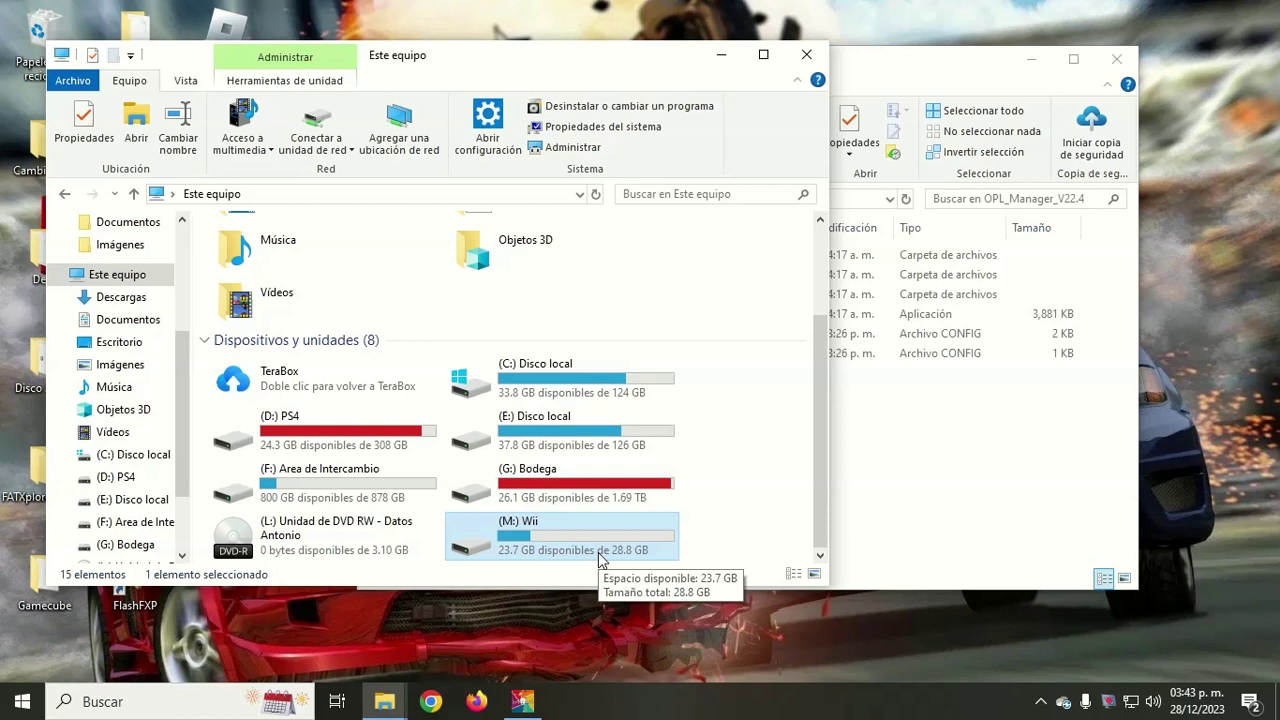
# Open the format settings for the Wii (M:) drive and choose exFAT as the file system
pyautogui.rightClick(527, 540)
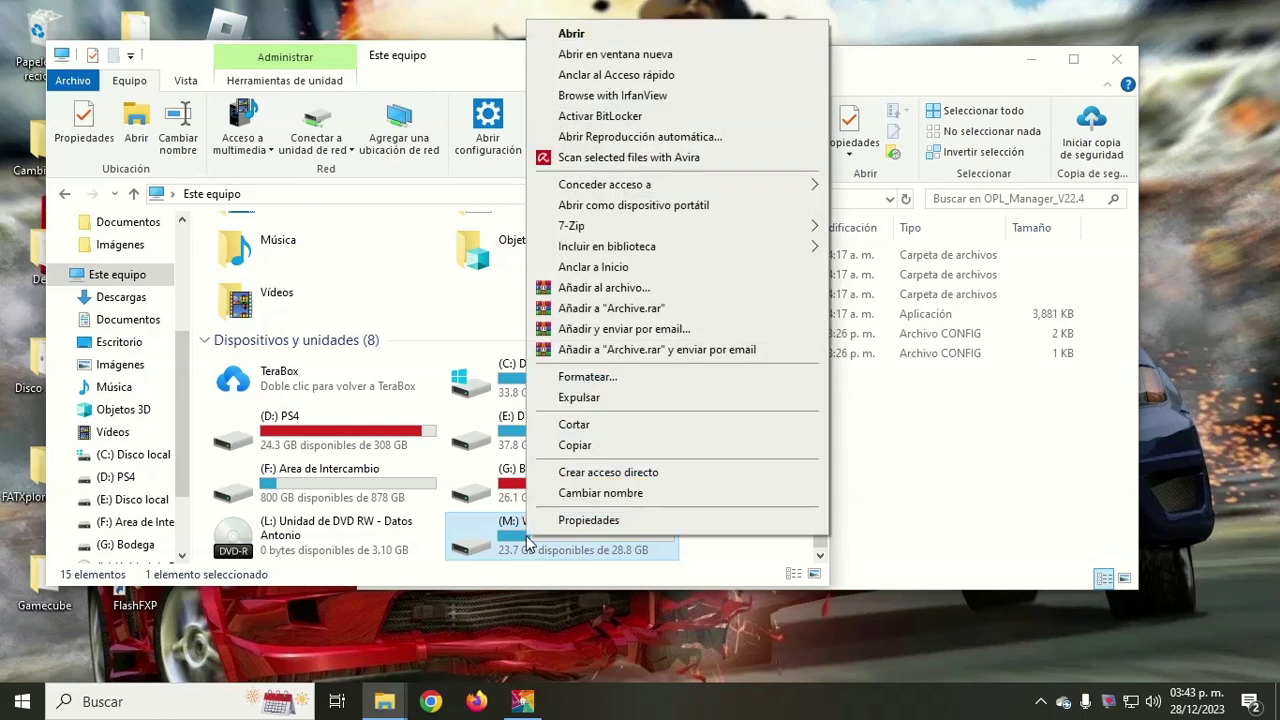
pyautogui.click(622, 380)
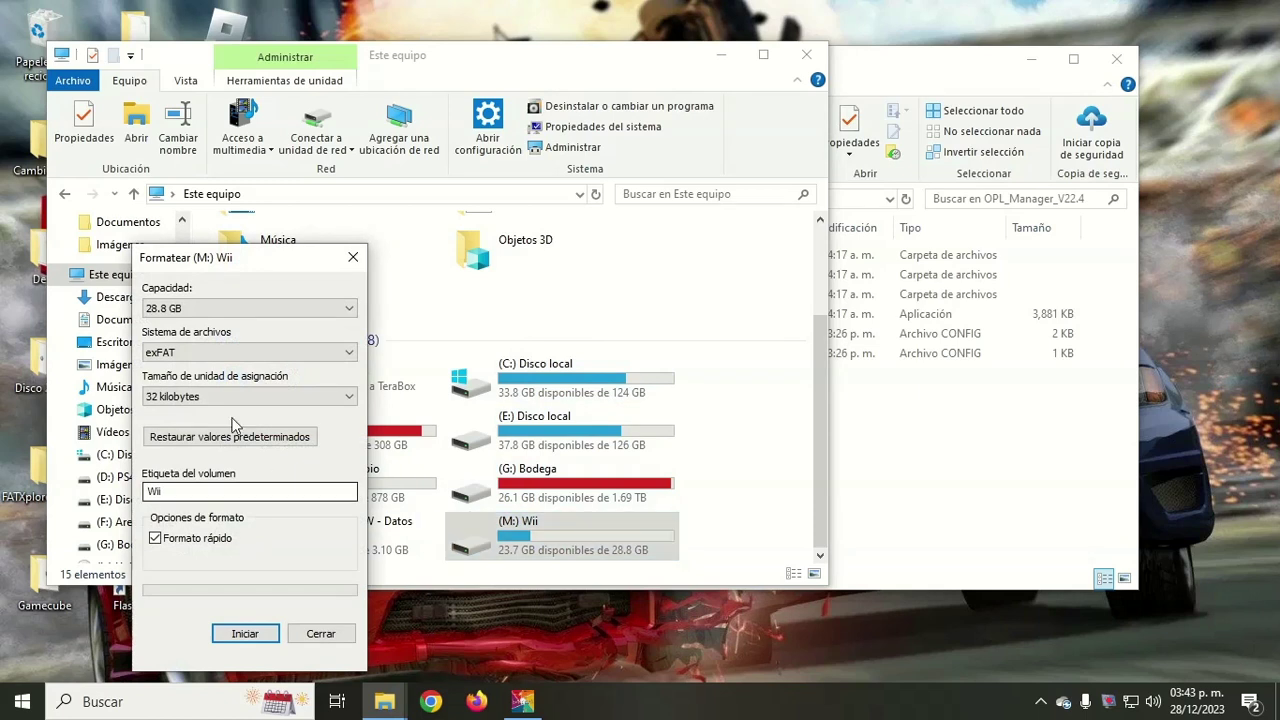
pyautogui.click(235, 318)
pyautogui.click(233, 313)
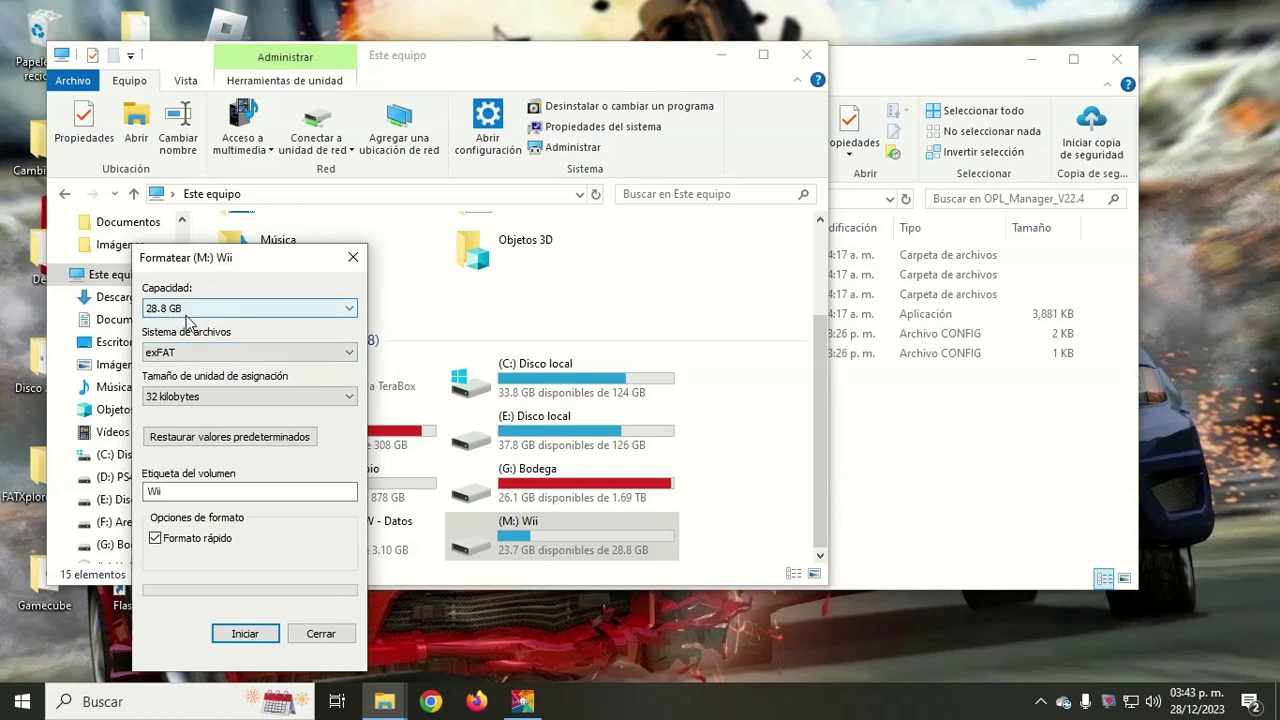
pyautogui.click(193, 355)
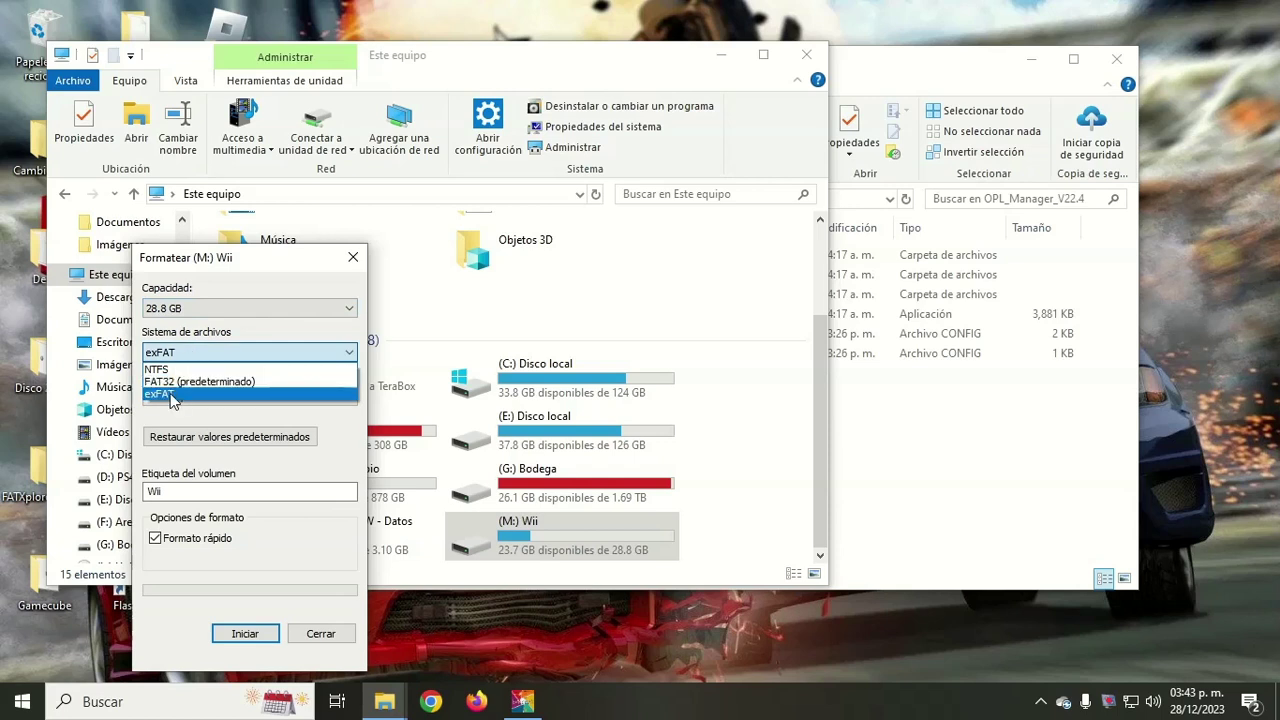
pyautogui.click(172, 396)
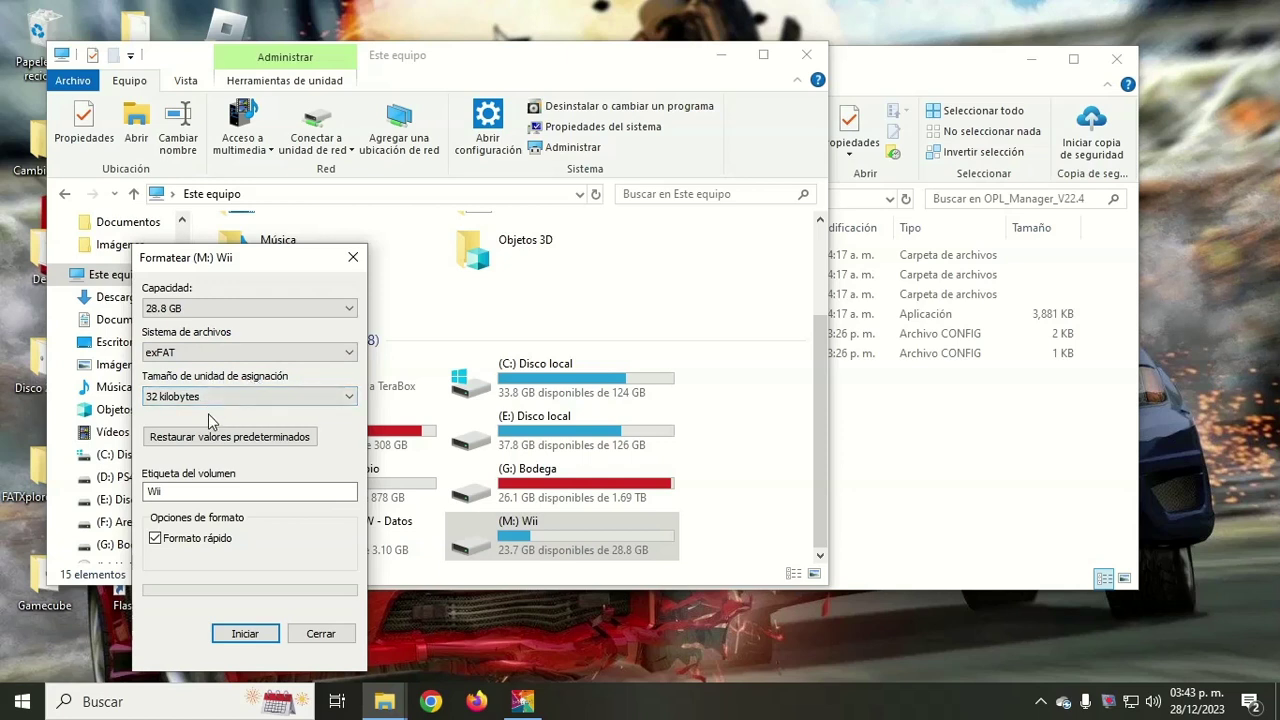
# Set the volume label to PS2, quick-format the M: drive and close the format dialog
pyautogui.click(198, 490)
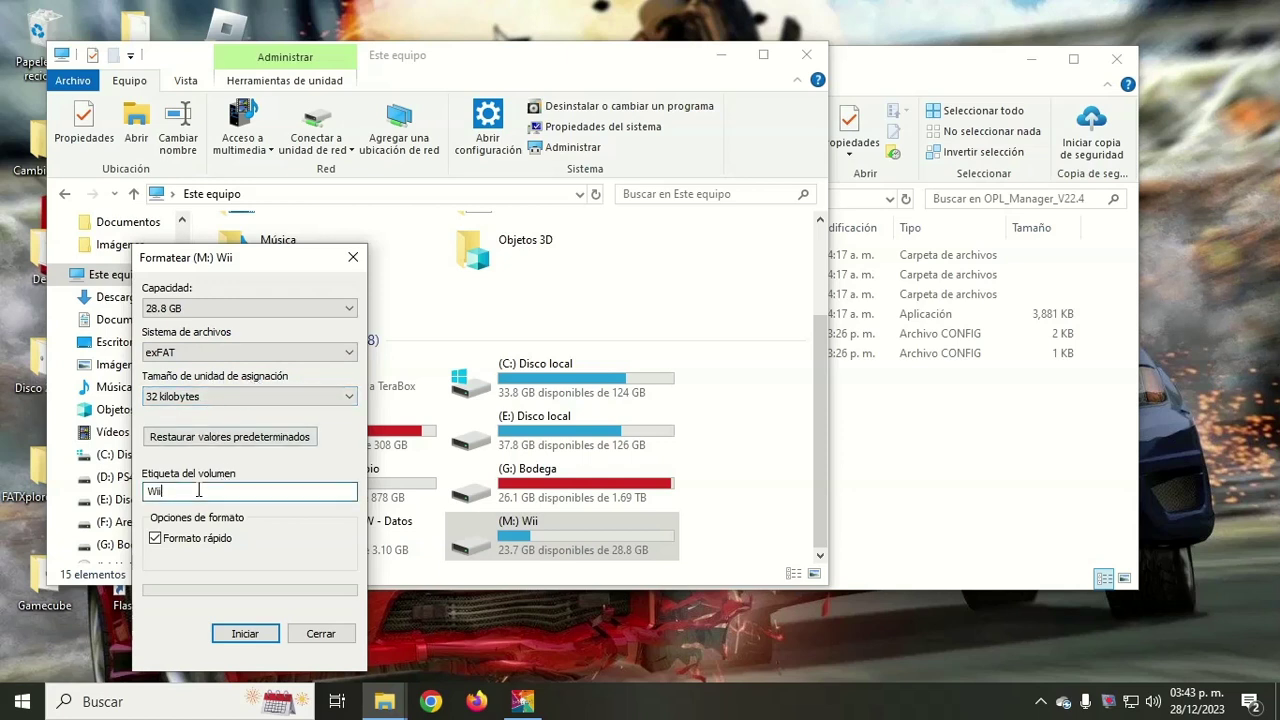
pyautogui.press('BackSpace')
pyautogui.press('BackSpace')
pyautogui.press('BackSpace')
pyautogui.write('PS2')
pyautogui.click(240, 640)
pyautogui.click(722, 360)
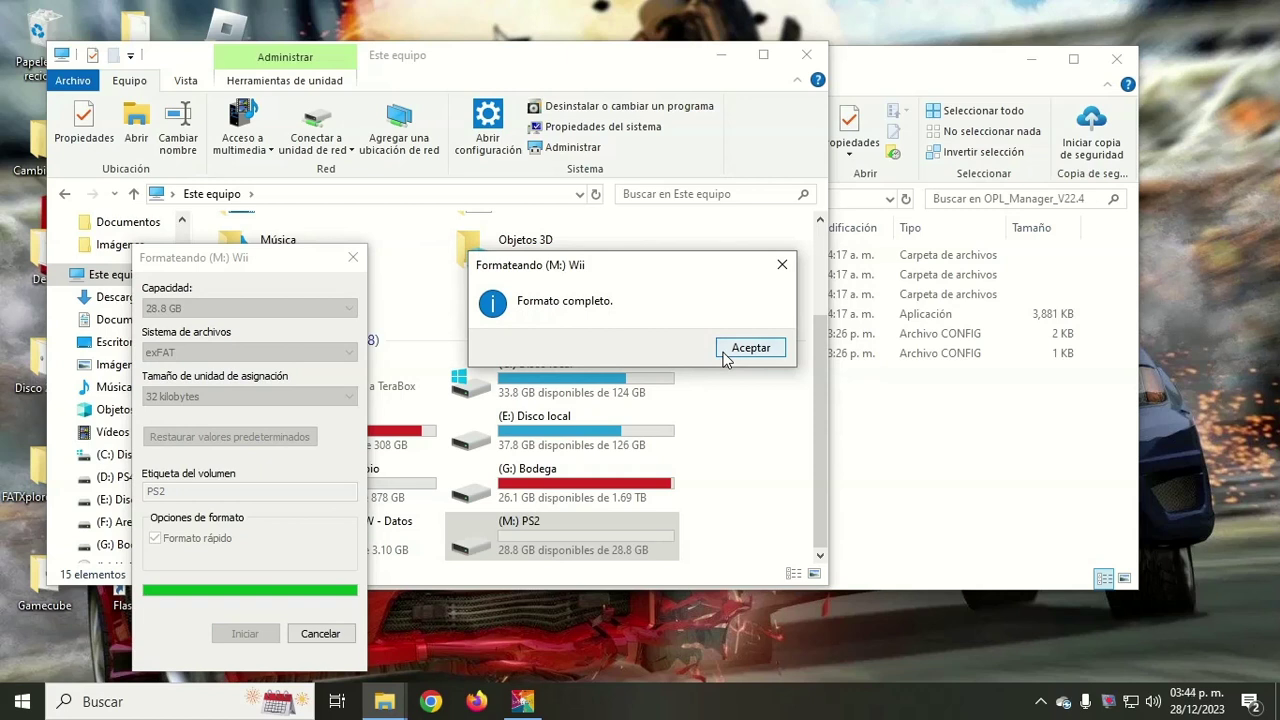
pyautogui.click(750, 348)
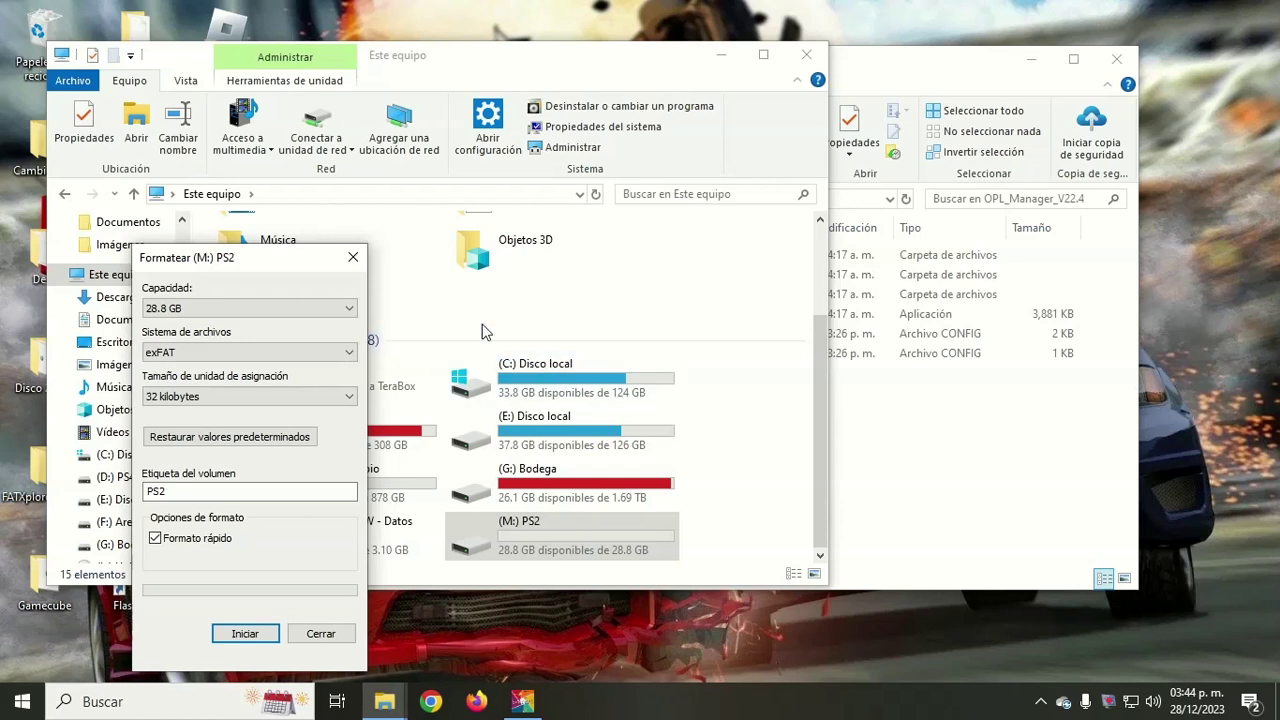
pyautogui.moveTo(255, 259); pyautogui.dragTo(410, 165)
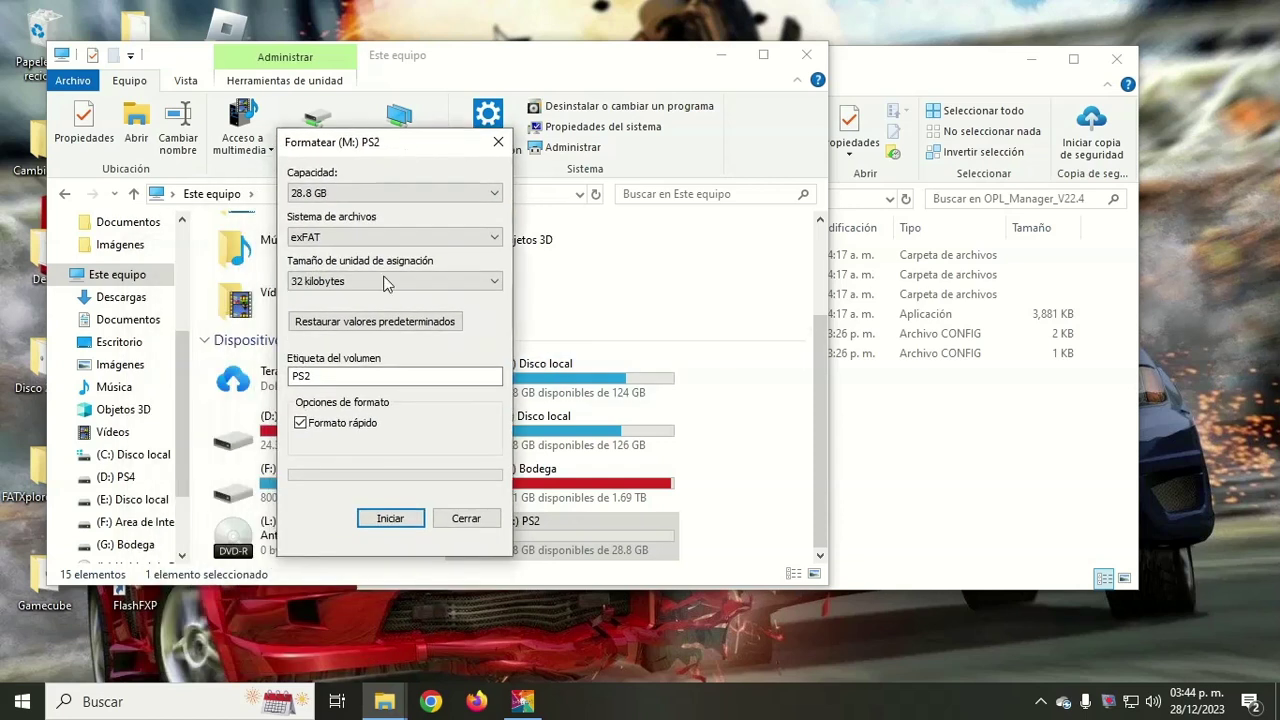
pyautogui.click(468, 520)
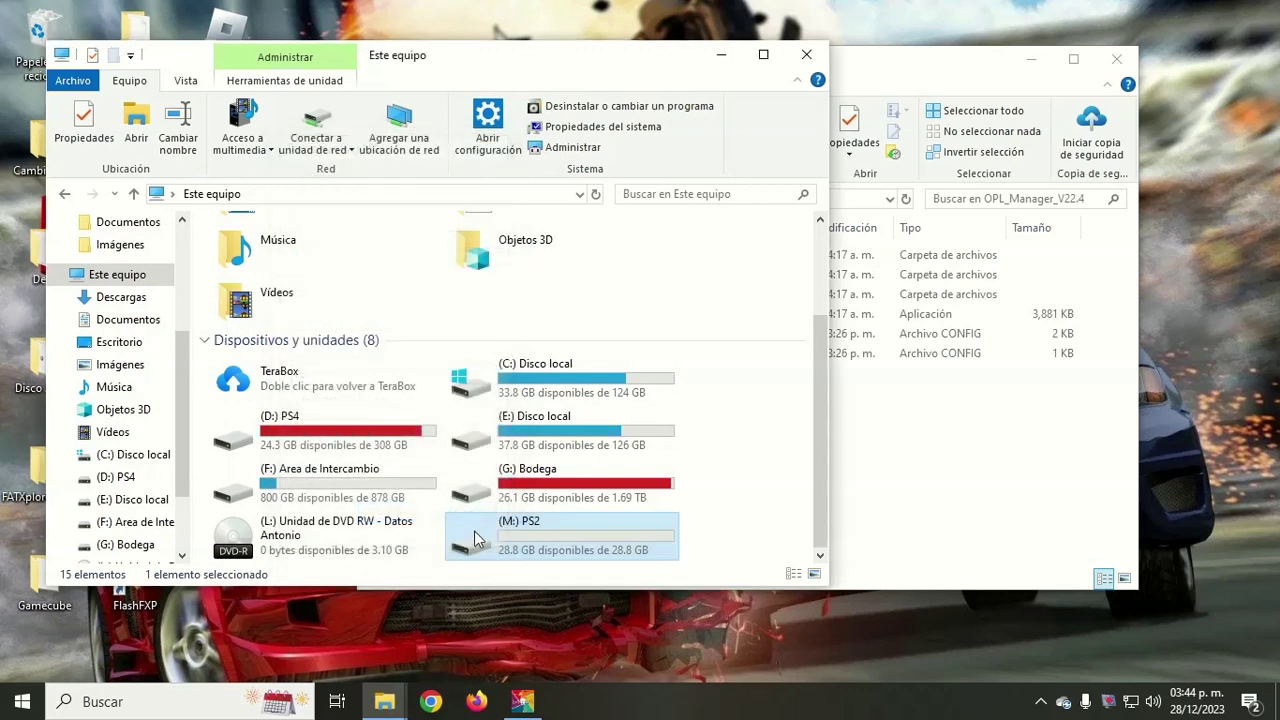
# Open the PS2 (M:) drive and arrange its window beside the OPL_Manager_V22.4 folder window
pyautogui.moveTo(541, 541)
pyautogui.doubleClick(533, 533)
pyautogui.moveTo(496, 58); pyautogui.dragTo(948, 106)
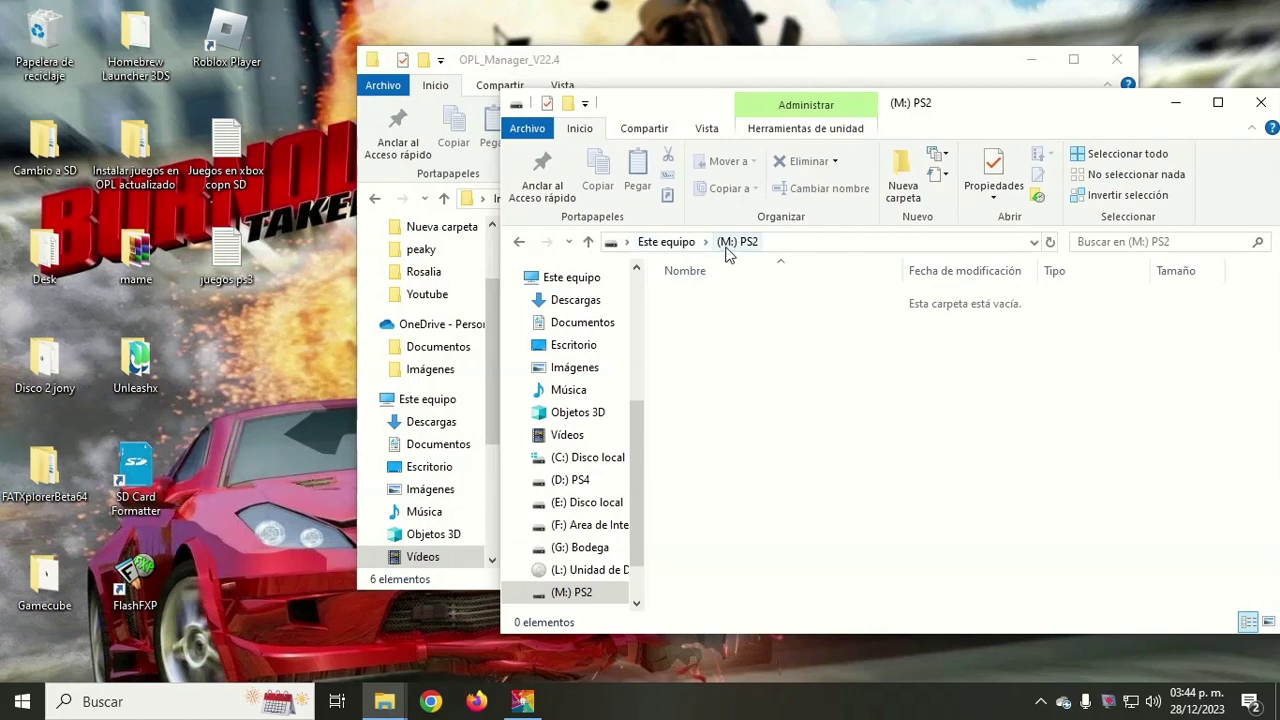
pyautogui.moveTo(728, 71); pyautogui.dragTo(408, 35)
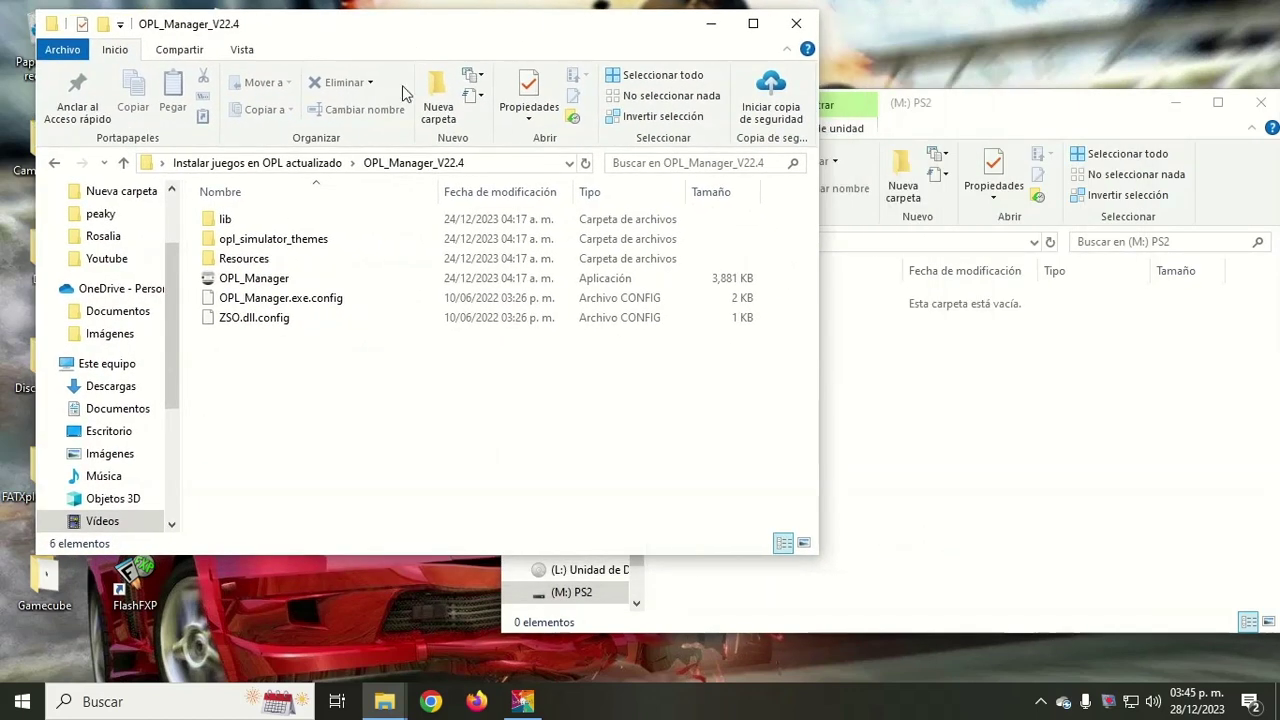
# Launch OPL Manager, set its language to Español (Spanish) and save the automatic update check at startup
pyautogui.doubleClick(230, 280)
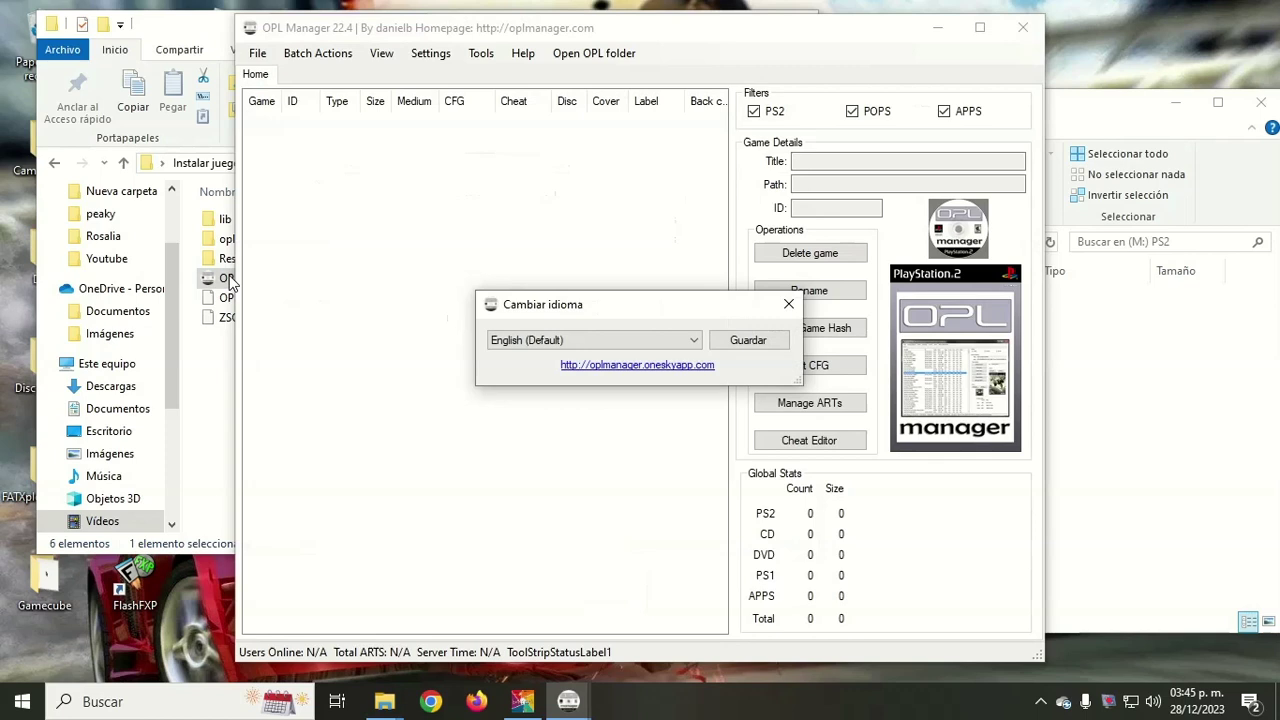
pyautogui.click(555, 345)
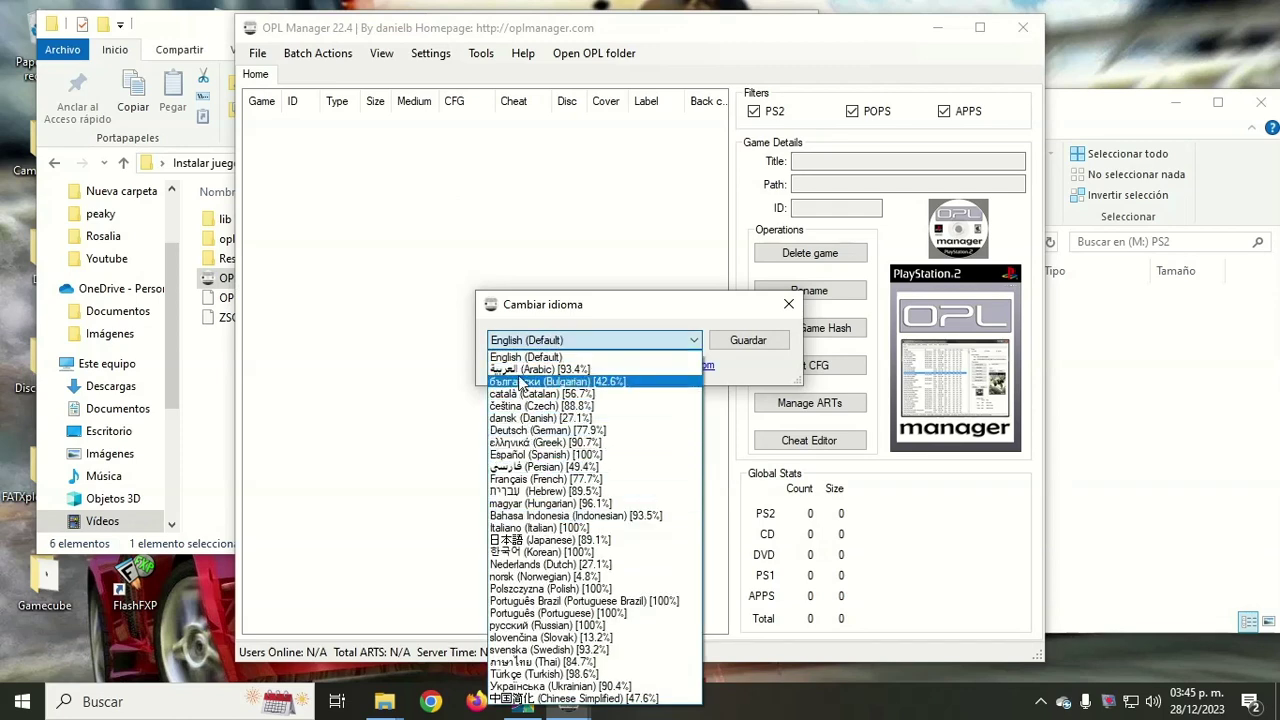
pyautogui.click(524, 455)
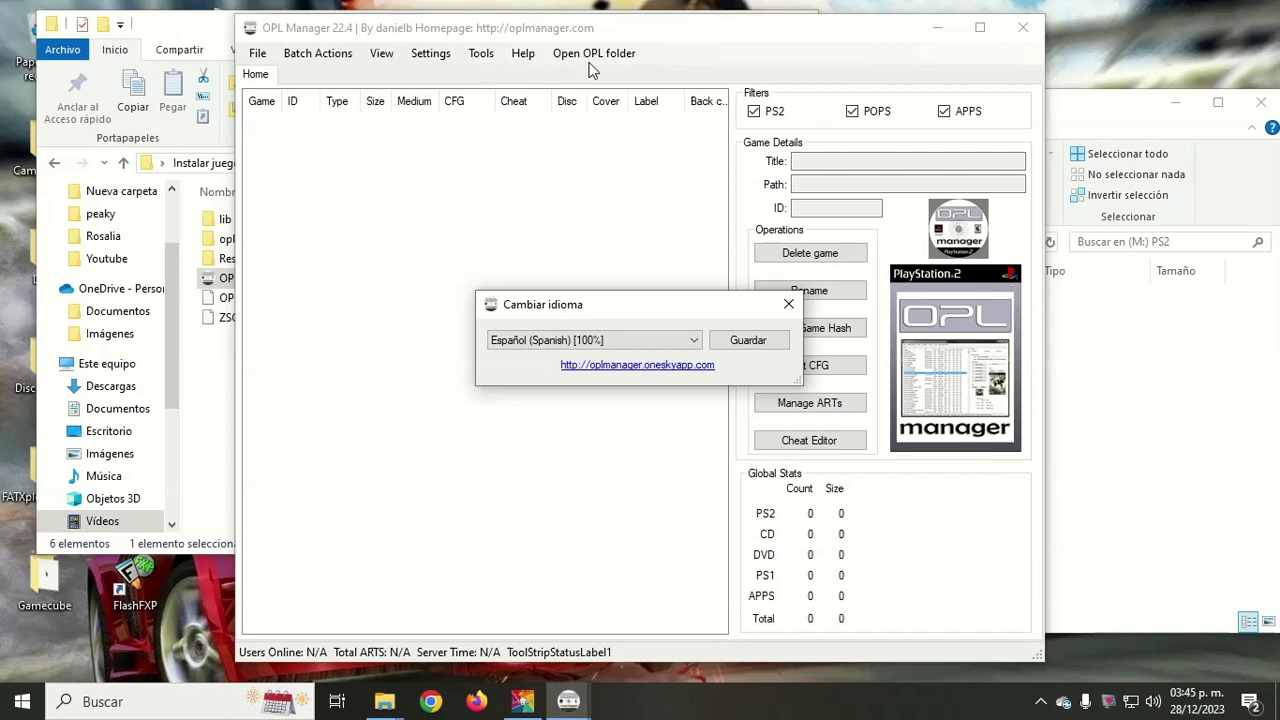
pyautogui.click(737, 340)
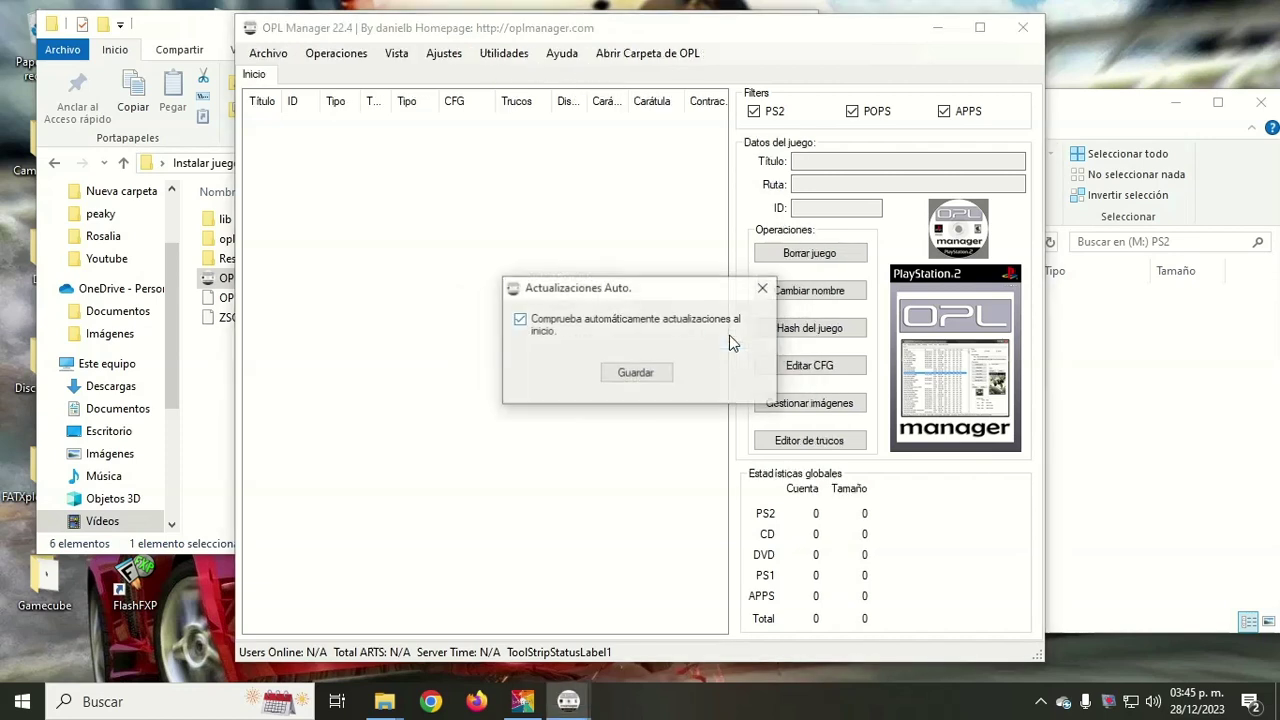
pyautogui.click(636, 373)
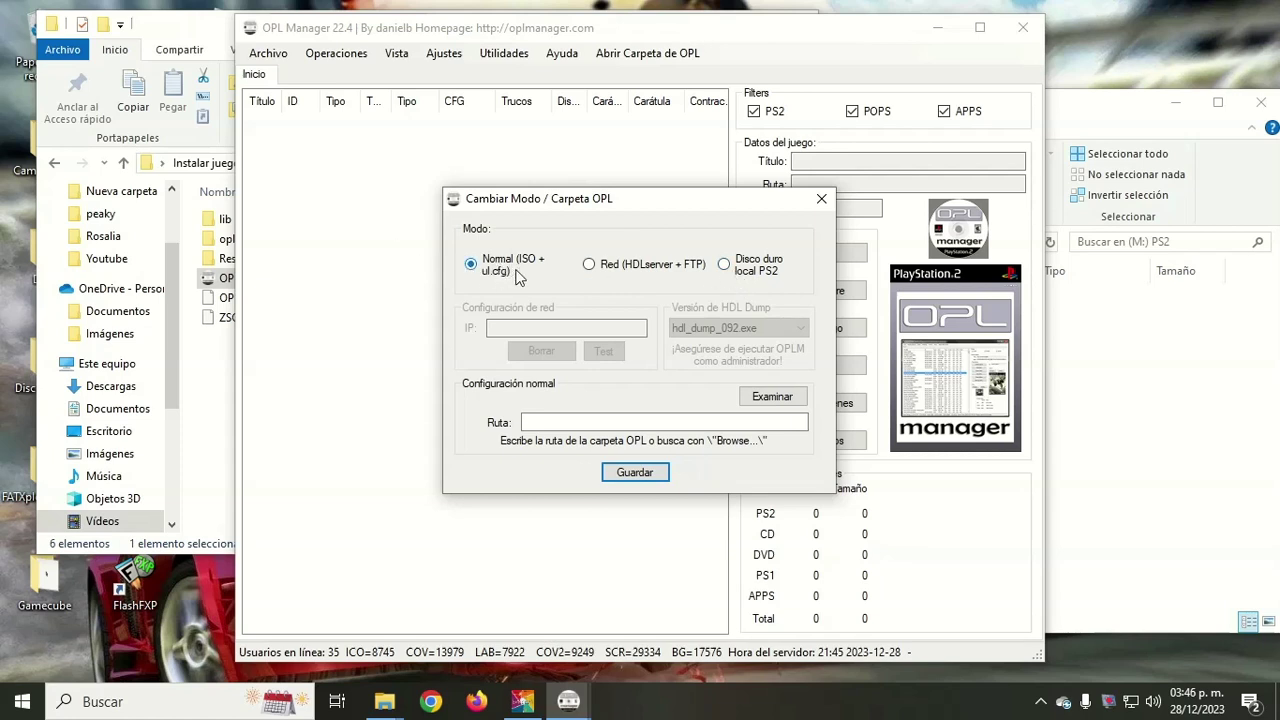
# Enter M: as the OPL folder path for Normal (ISO + ul.cfg) mode
pyautogui.click(573, 424)
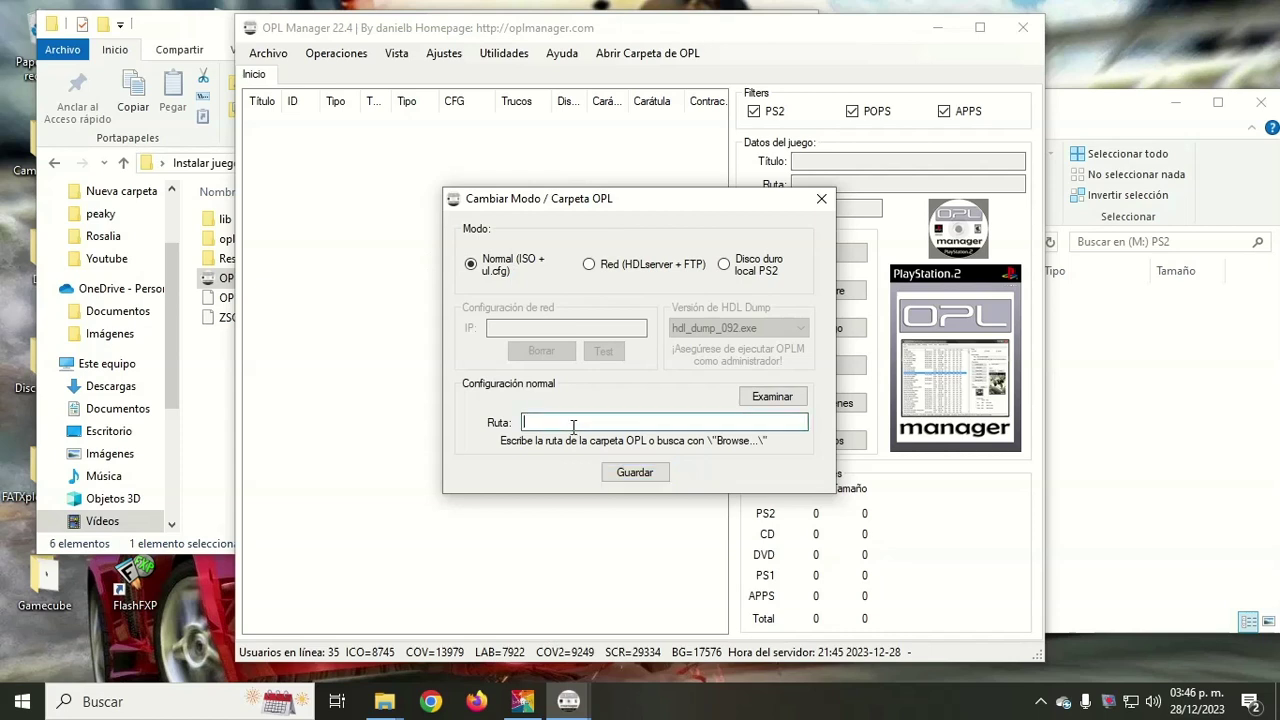
pyautogui.click(1118, 109)
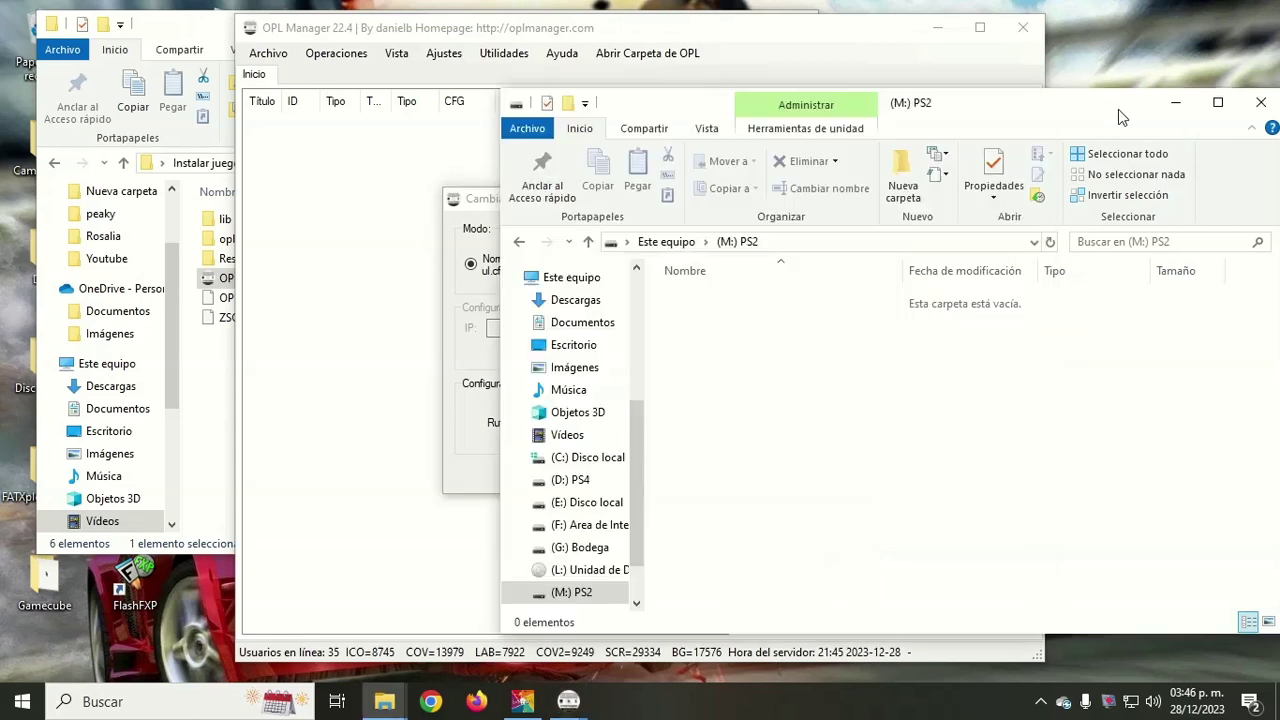
pyautogui.click(1174, 107)
pyautogui.write('M:')
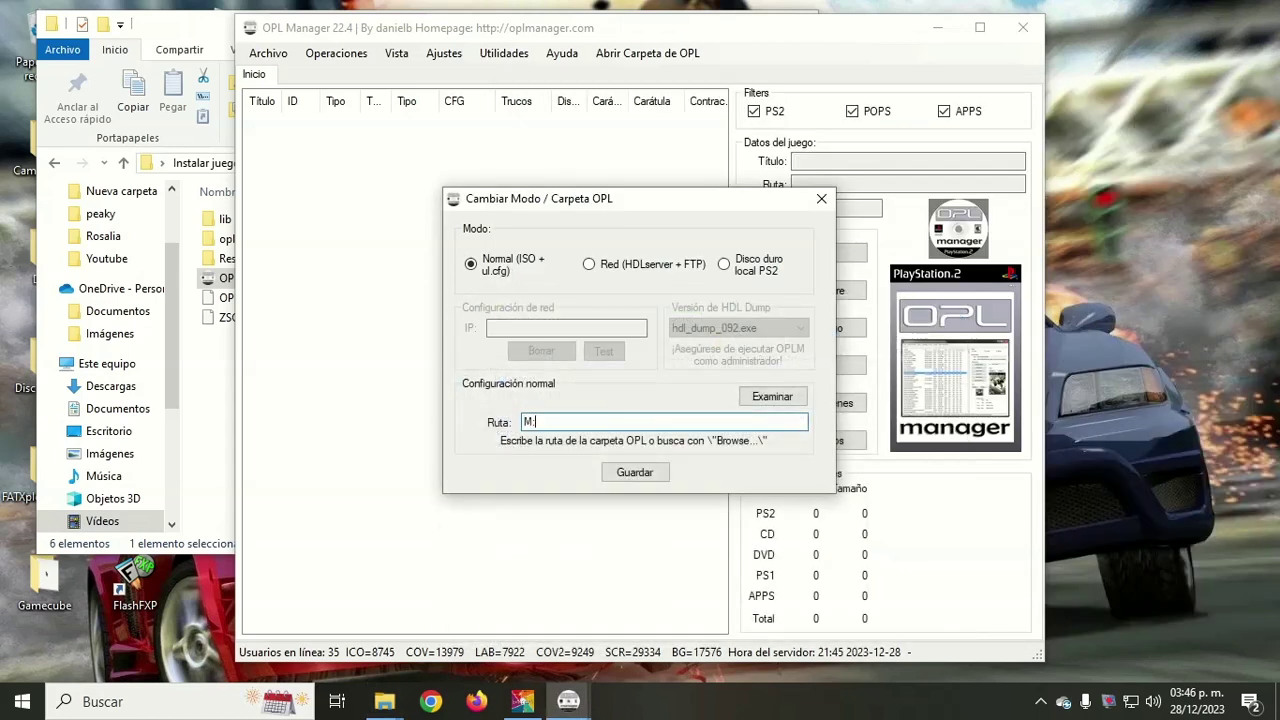
pyautogui.click(628, 481)
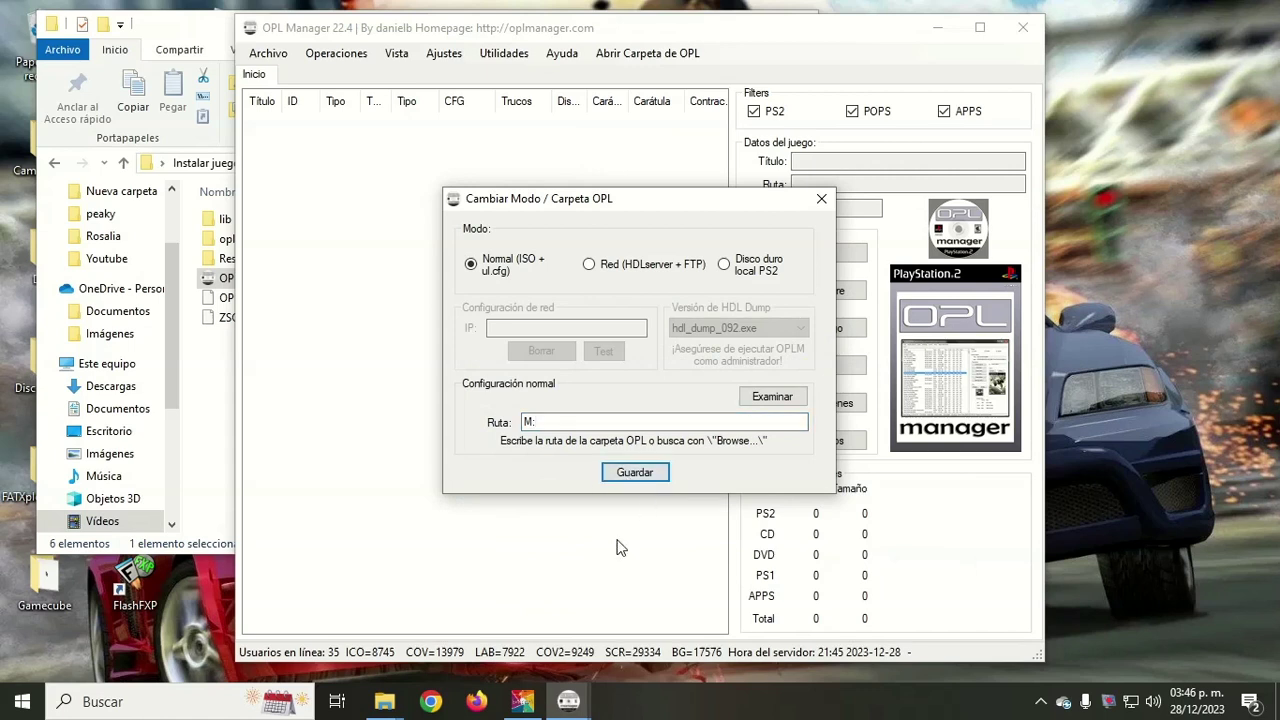
# Rearrange the PS2 (M:) drive window and the mode/folder dialog so both can be seen side by side
pyautogui.moveTo(390, 704)
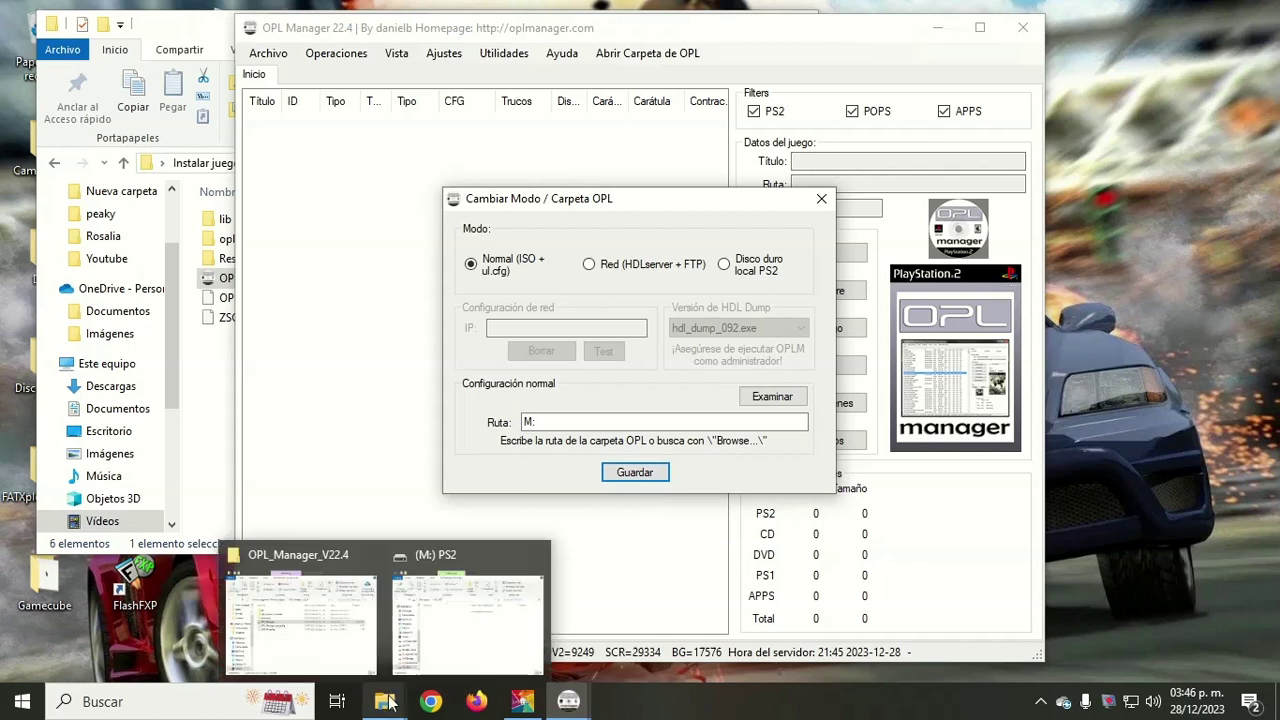
pyautogui.click(442, 661)
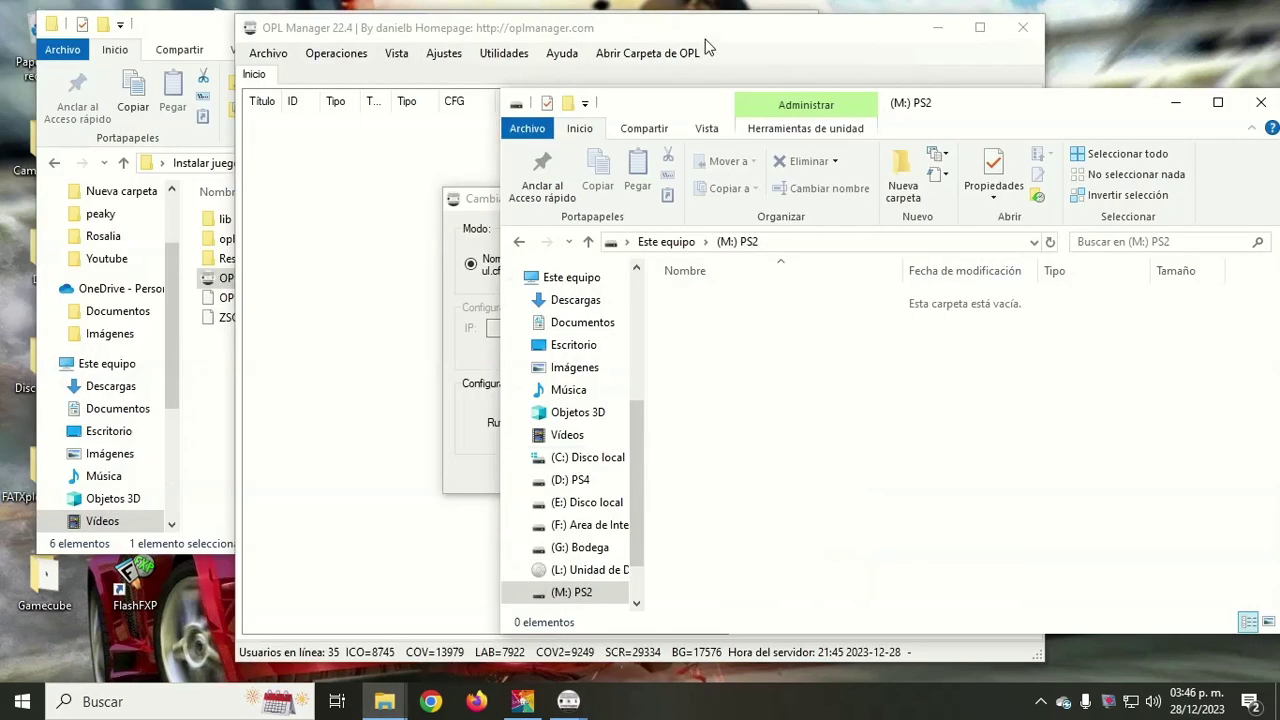
pyautogui.moveTo(481, 206); pyautogui.dragTo(246, 205)
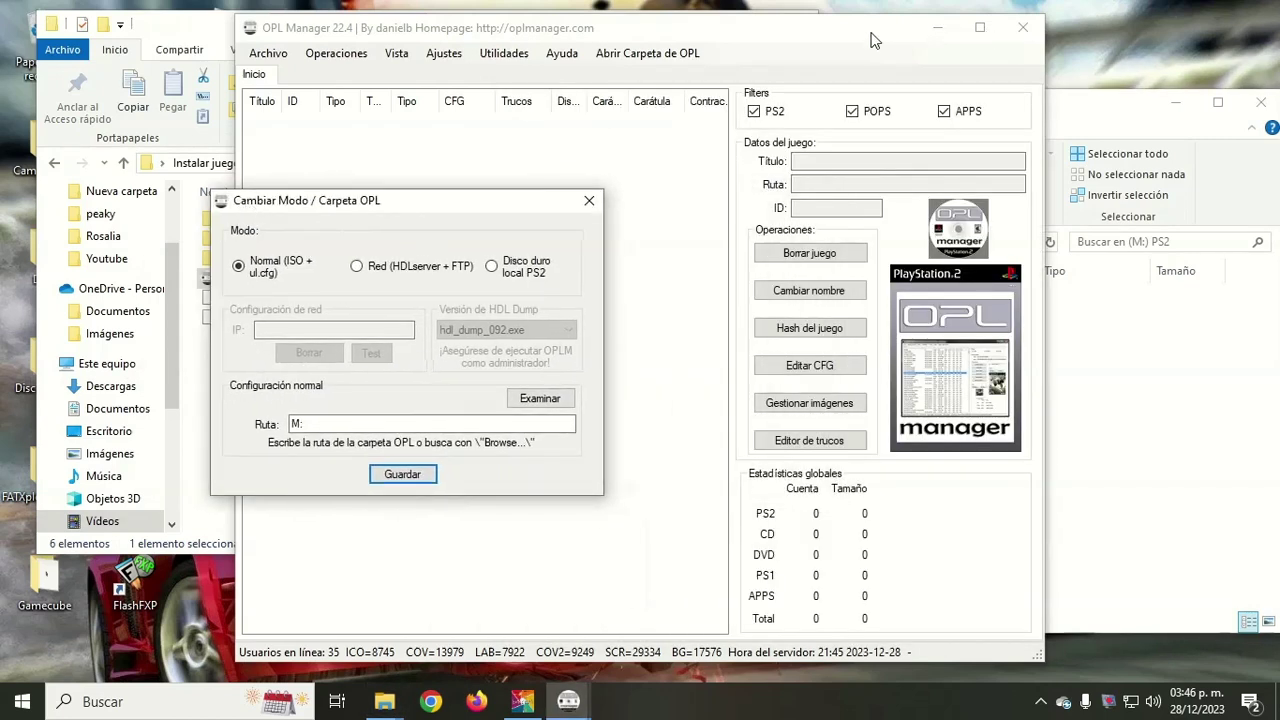
pyautogui.click(1128, 115)
pyautogui.moveTo(400, 207); pyautogui.dragTo(232, 192)
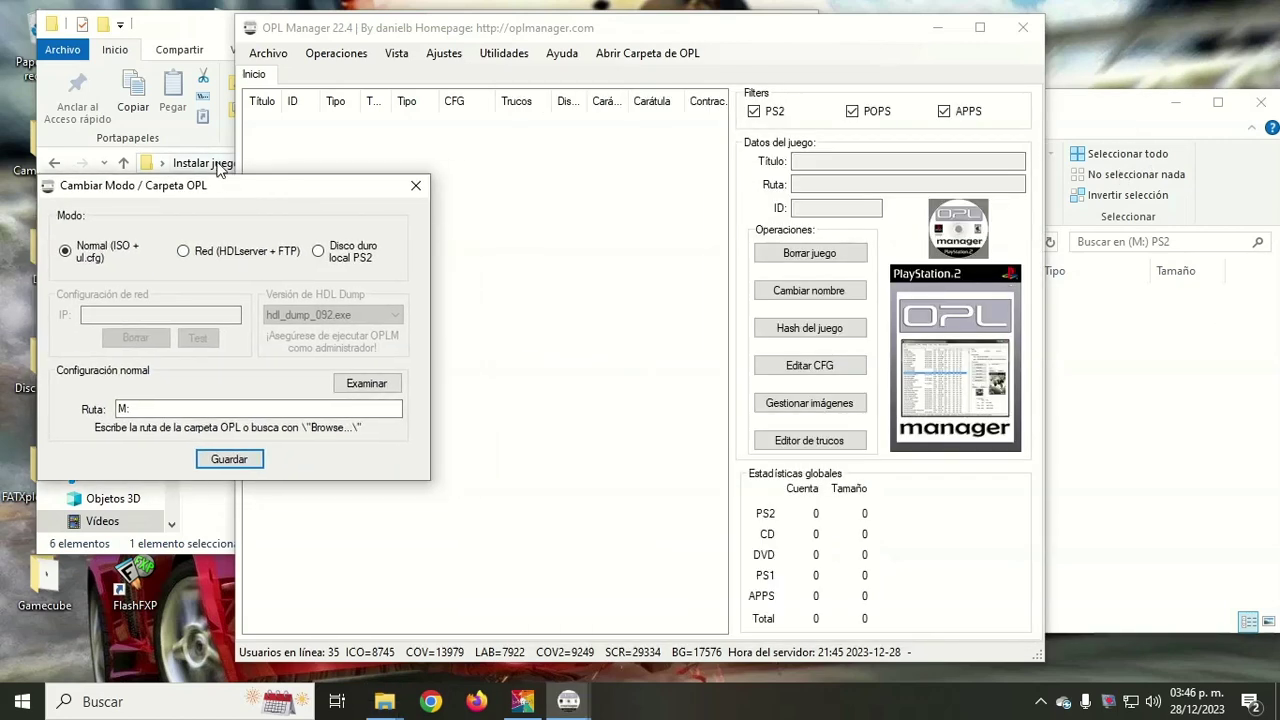
pyautogui.moveTo(222, 189); pyautogui.dragTo(836, 205)
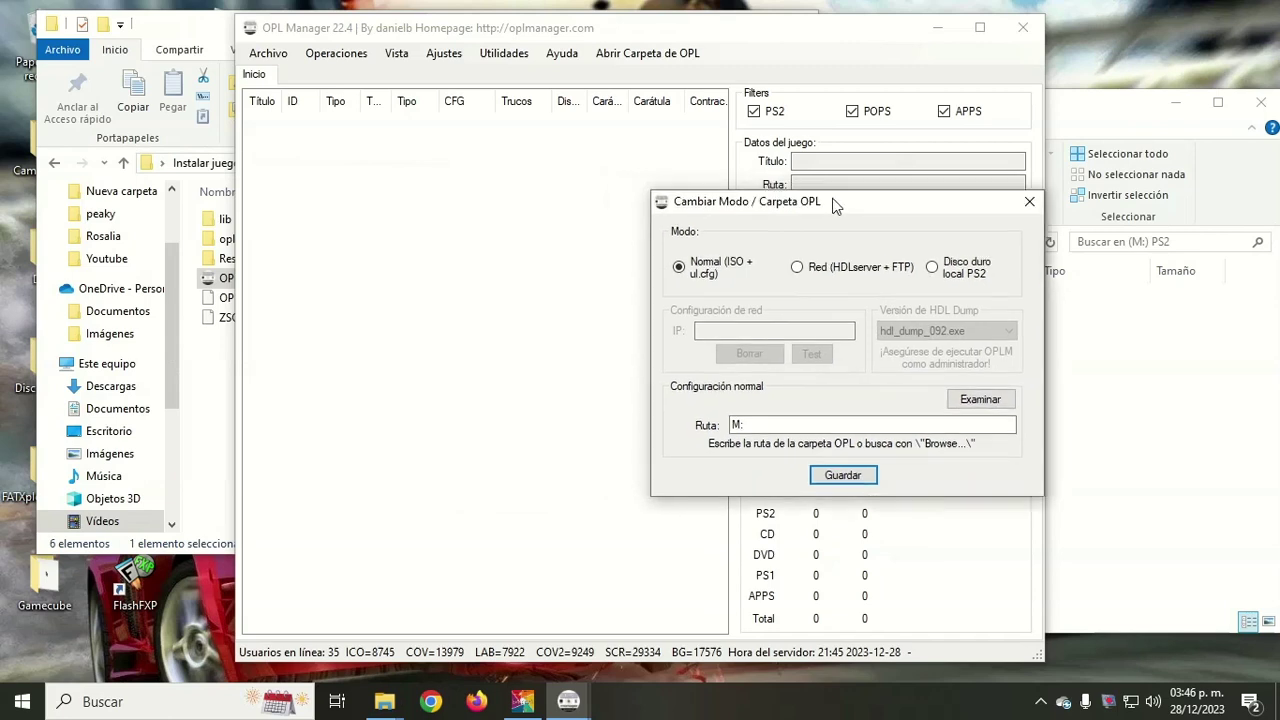
pyautogui.moveTo(1095, 118); pyautogui.dragTo(562, 64)
pyautogui.click(560, 28)
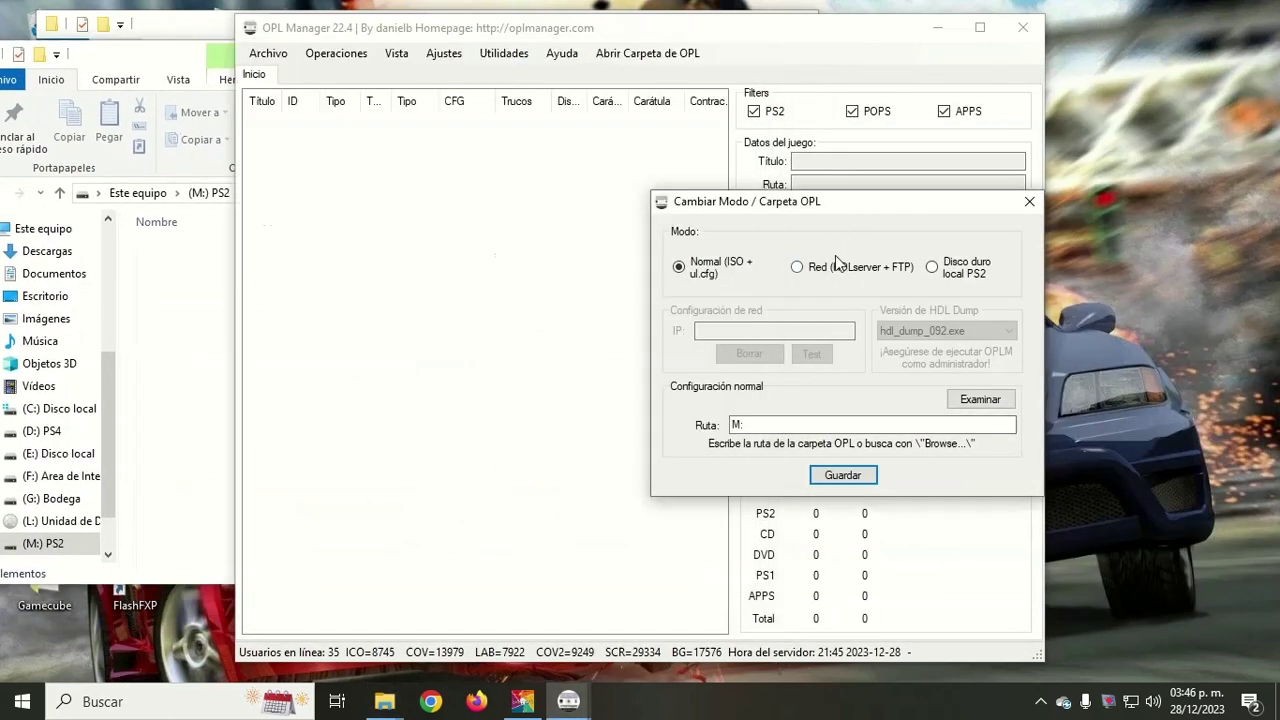
# Save M: as the OPL folder and agree to create the ART/CFG/CD/DVD folders on it
pyautogui.click(838, 476)
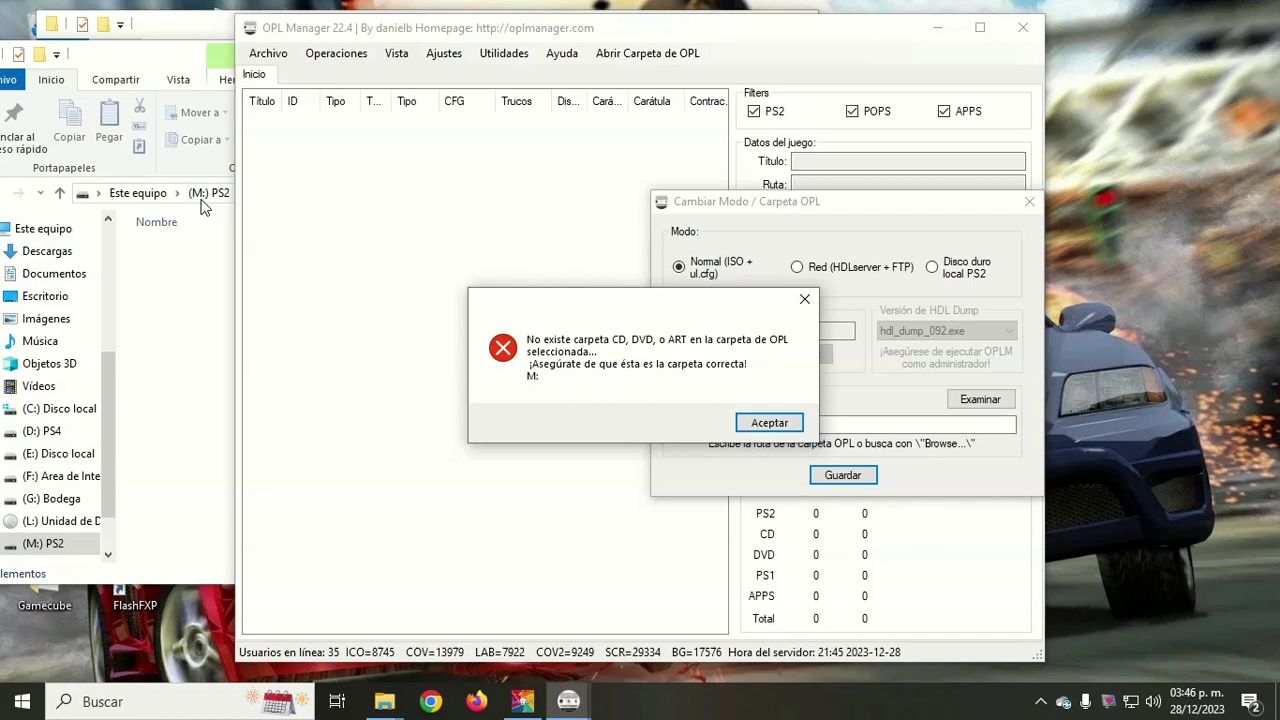
pyautogui.click(769, 423)
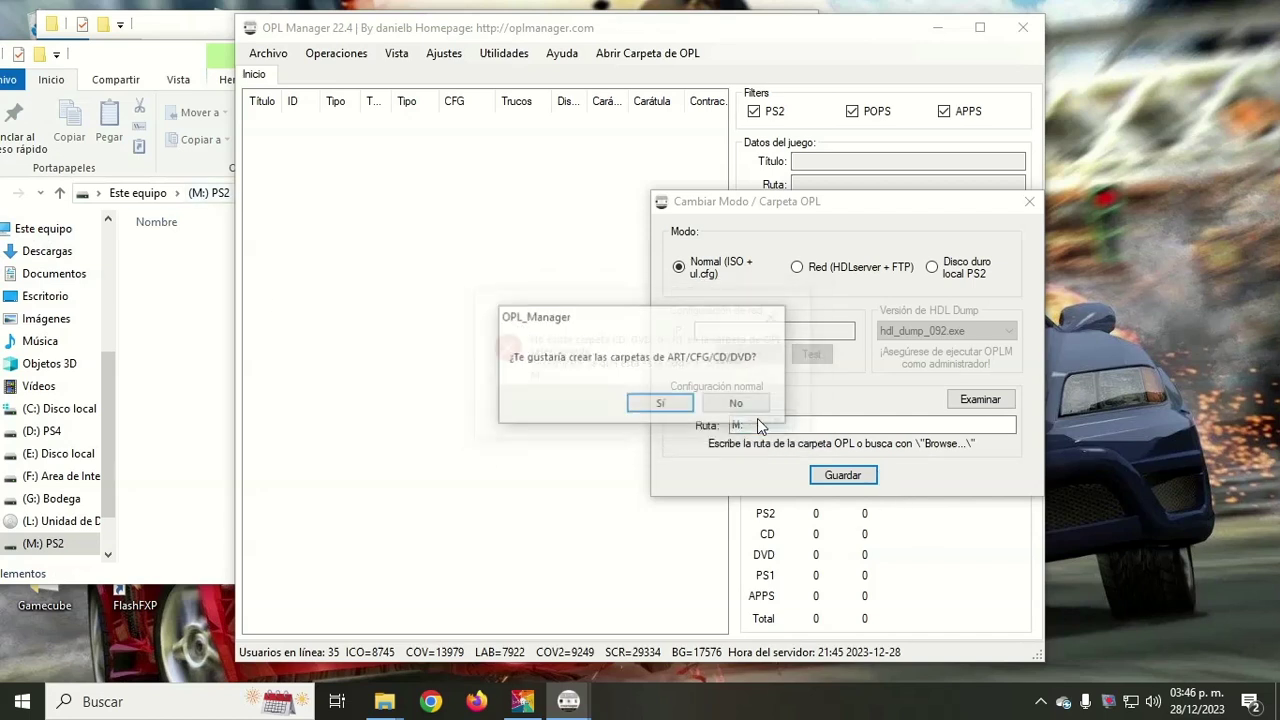
pyautogui.click(660, 404)
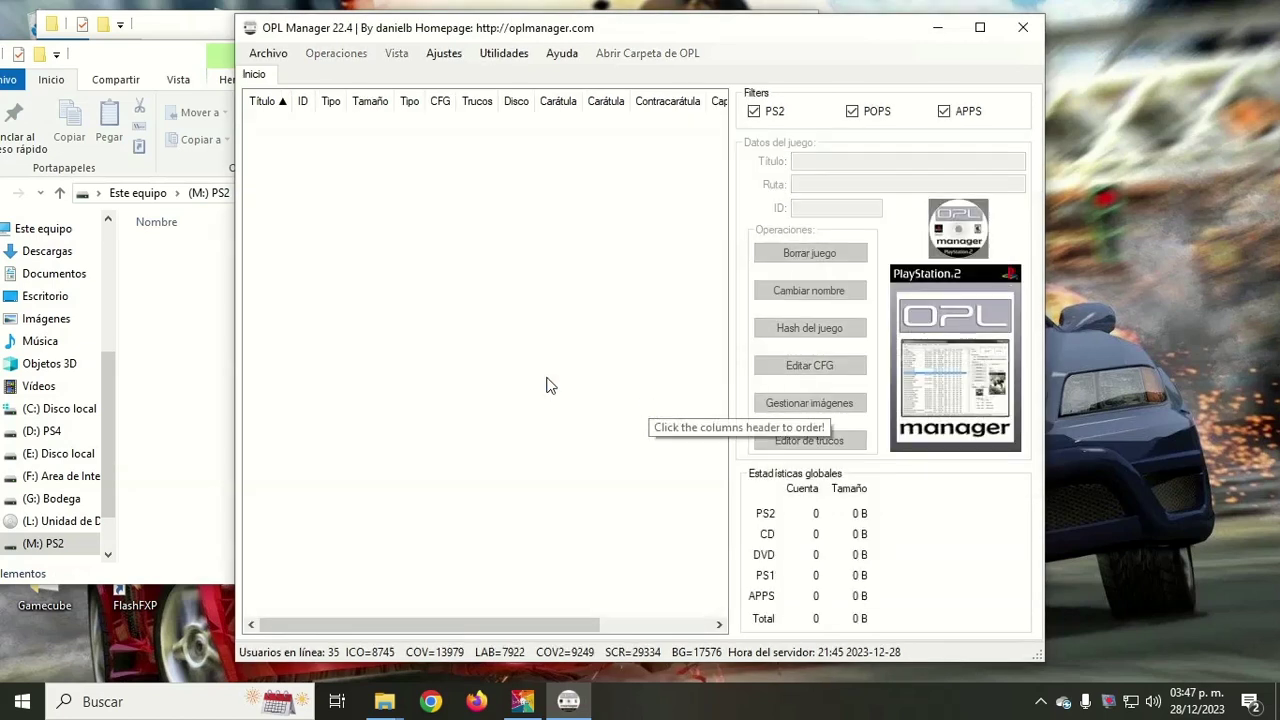
# Refresh the PS2 (M:) drive's contents to check the OPL folders, and close OPL Manager
pyautogui.click(167, 62)
pyautogui.rightClick(190, 333)
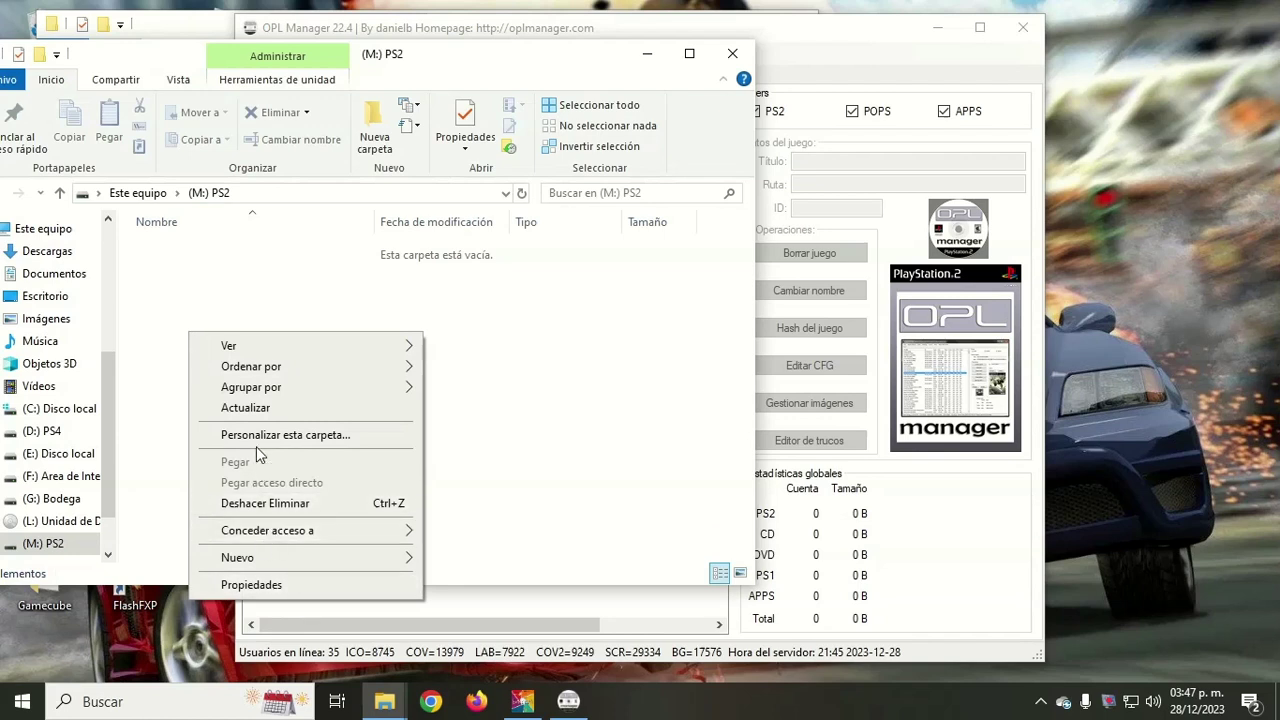
pyautogui.click(258, 408)
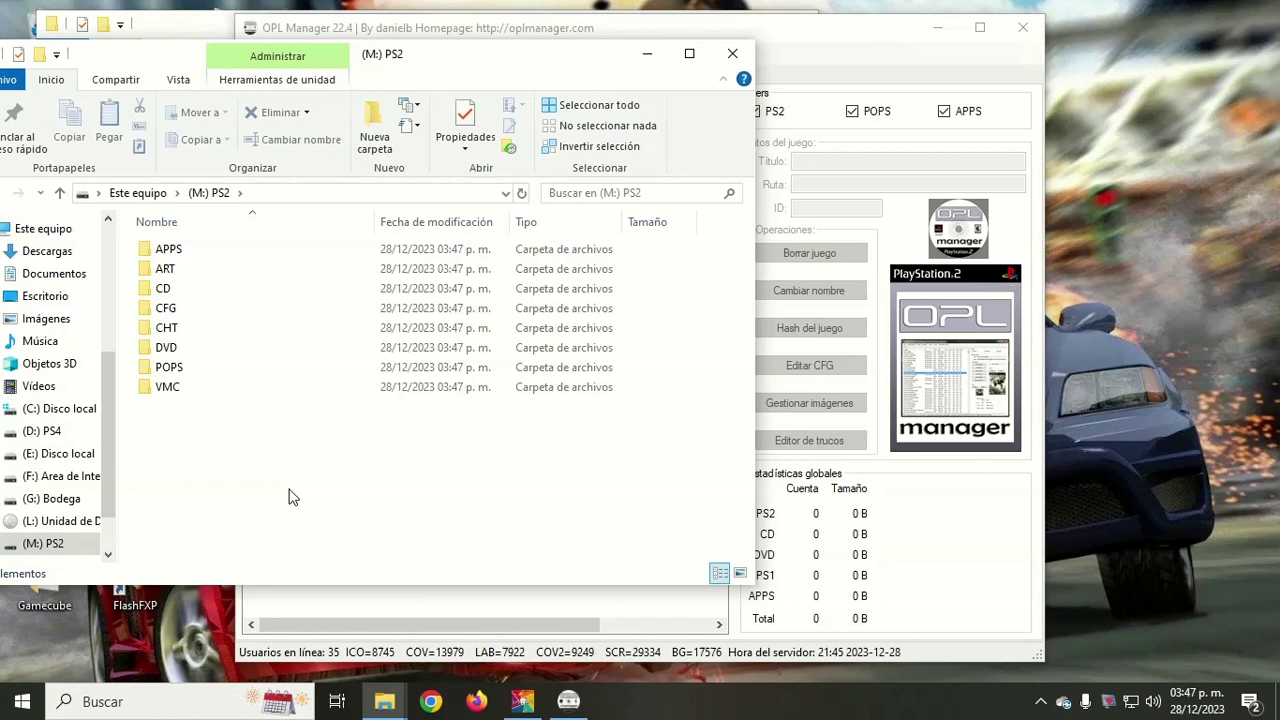
pyautogui.click(828, 38)
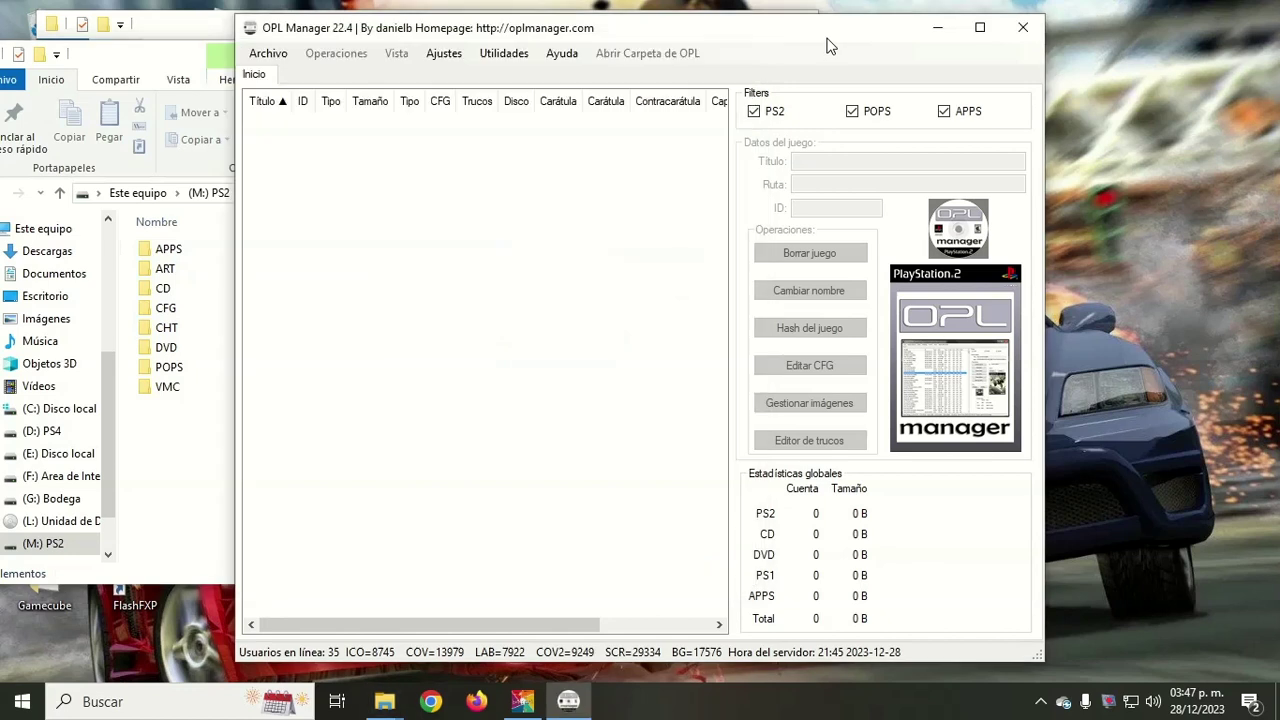
pyautogui.click(1022, 27)
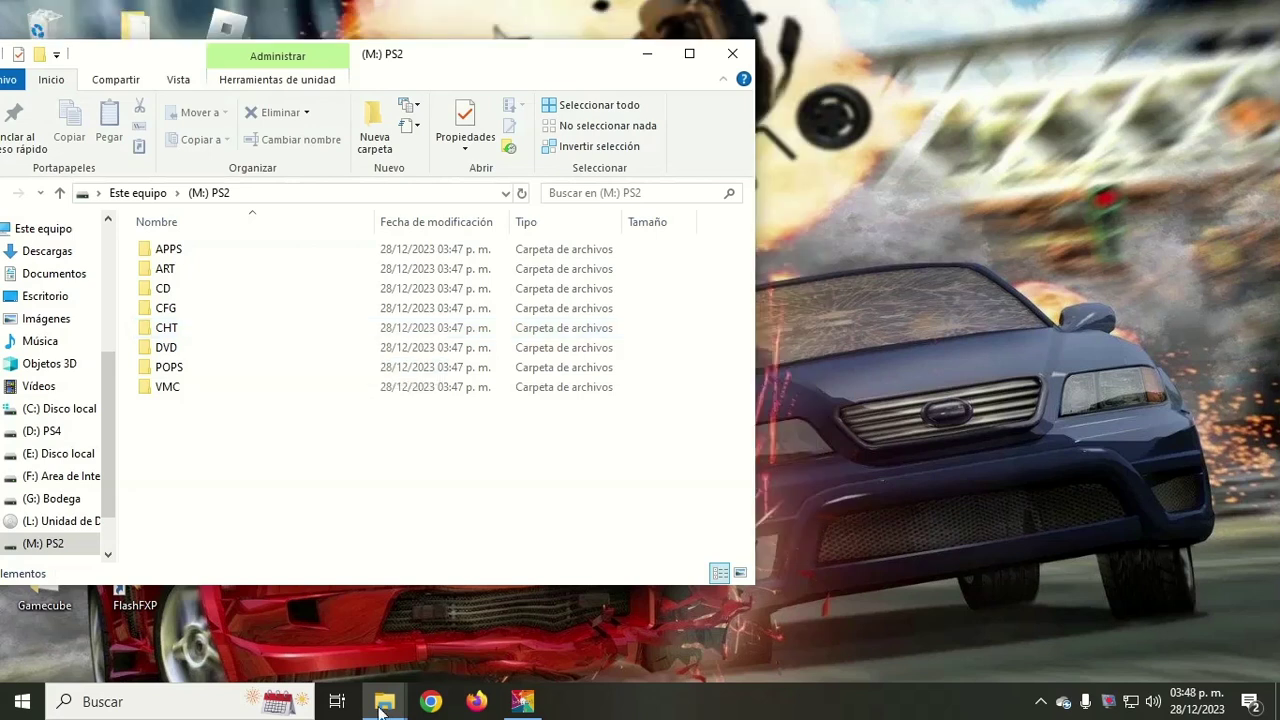
# Bring up the ISOS folder window and place it beside the PS2 (M:) drive window
pyautogui.moveTo(384, 703)
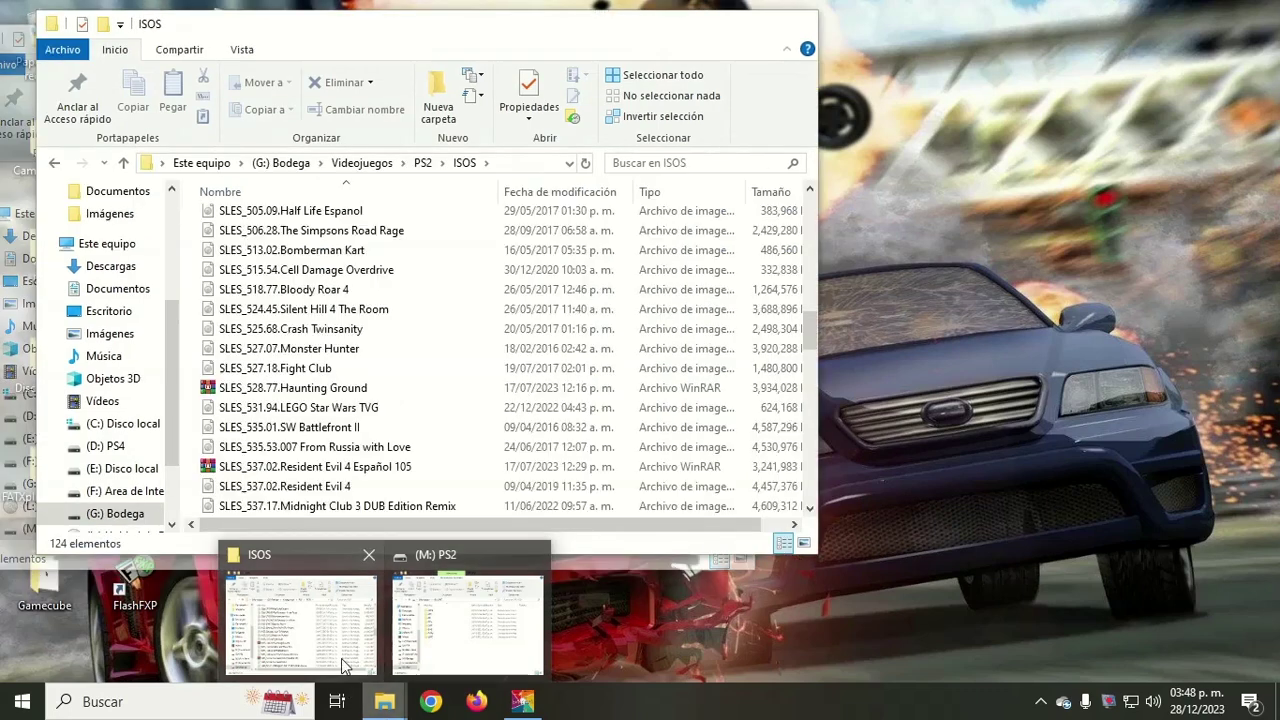
pyautogui.click(341, 658)
pyautogui.moveTo(414, 34); pyautogui.dragTo(727, 63)
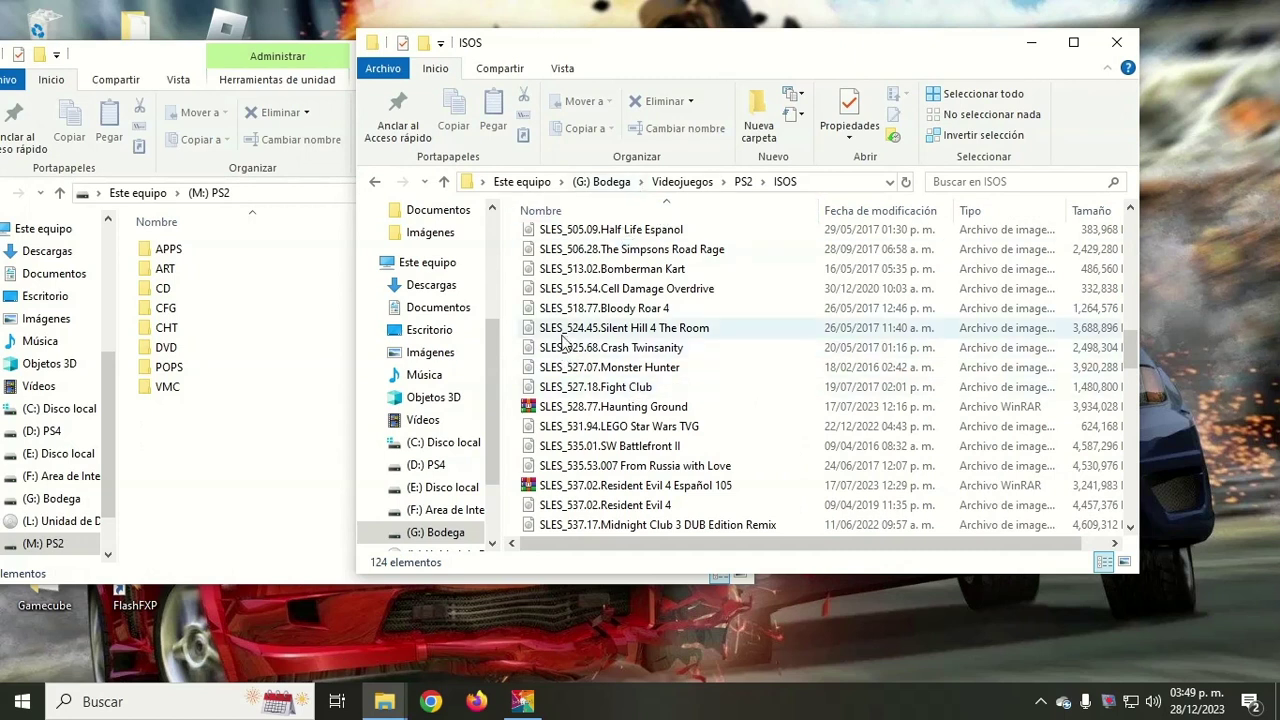
# Inspect the Resident Evil 4 ISO in WinRAR to find its game ID file, and close the archive
pyautogui.moveTo(541, 338)
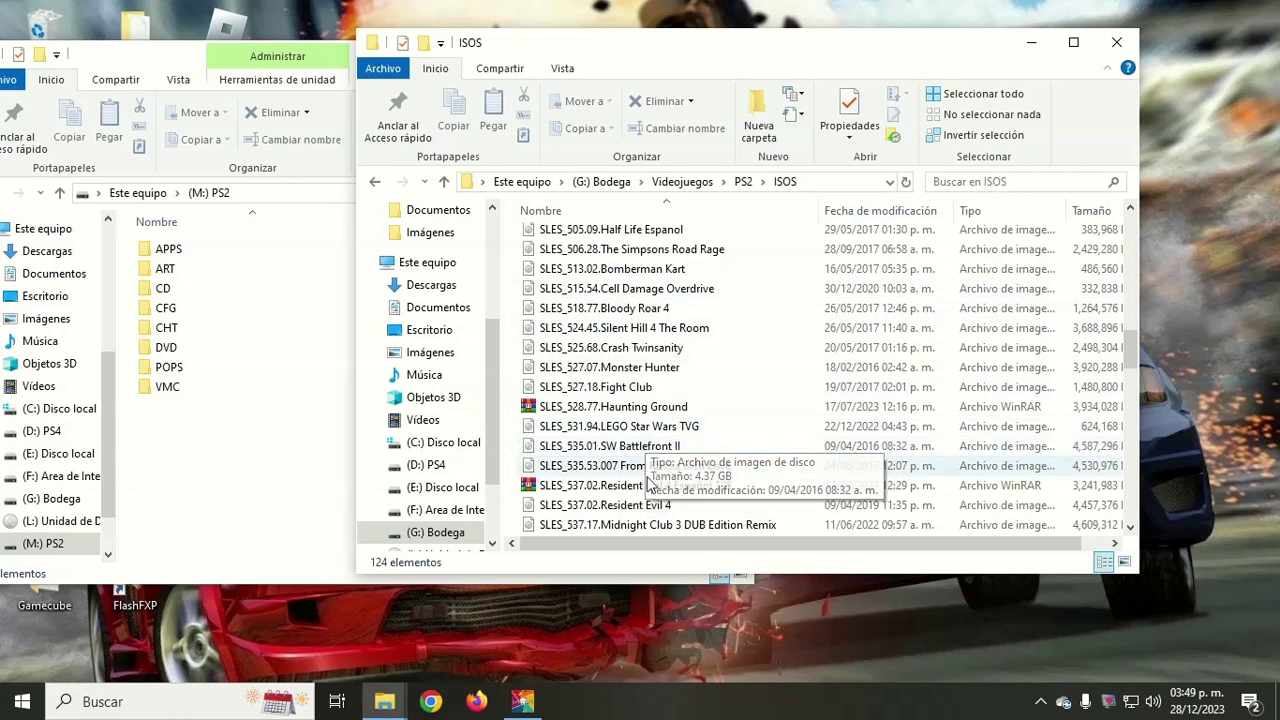
pyautogui.click(591, 506)
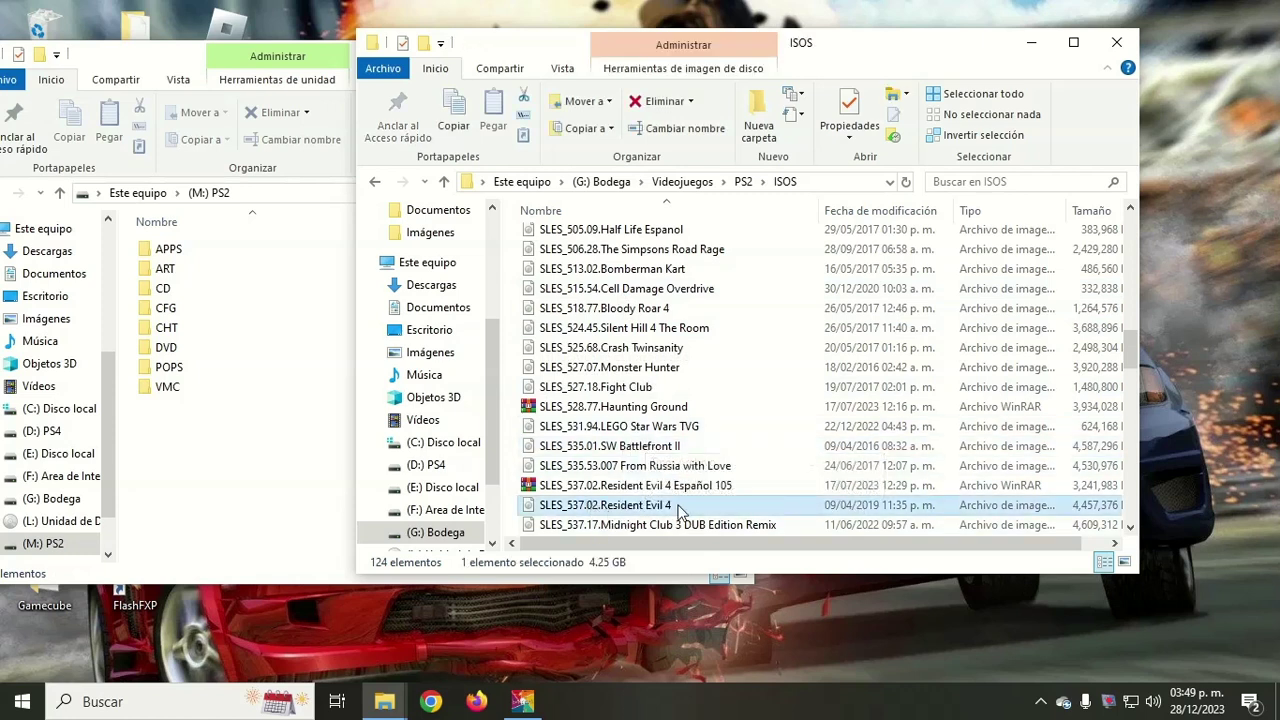
pyautogui.rightClick(631, 510)
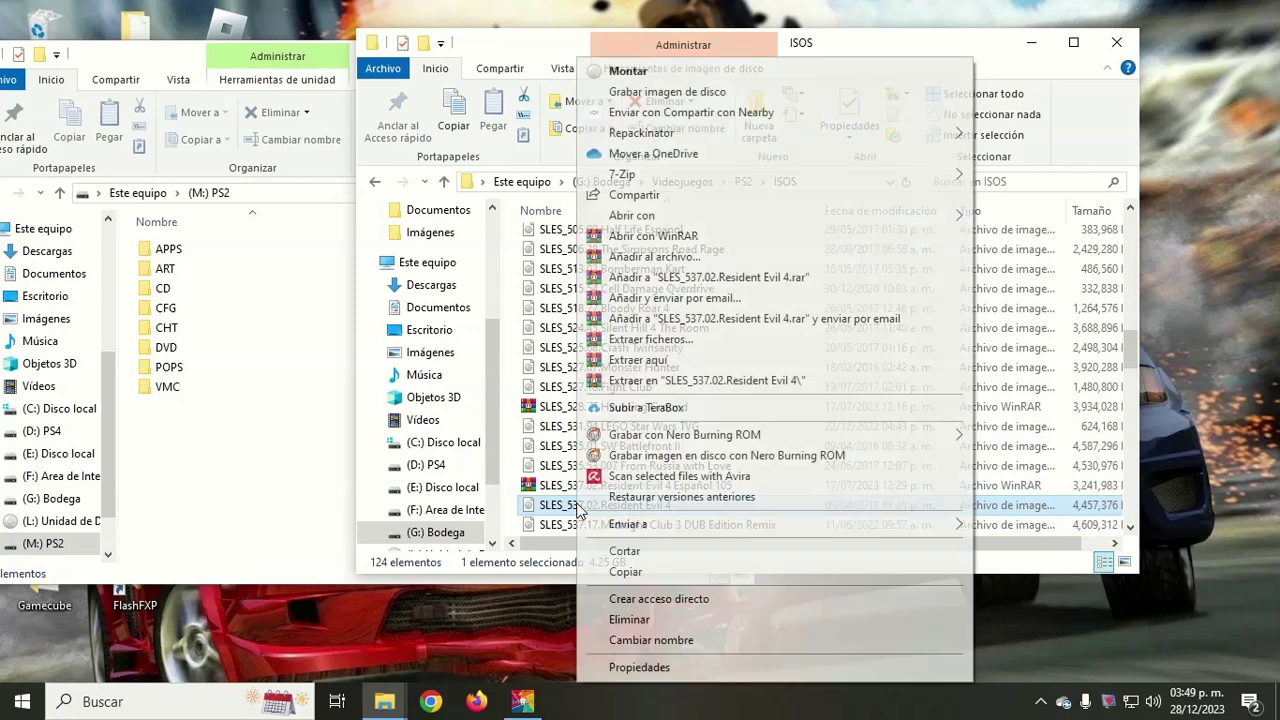
pyautogui.click(652, 237)
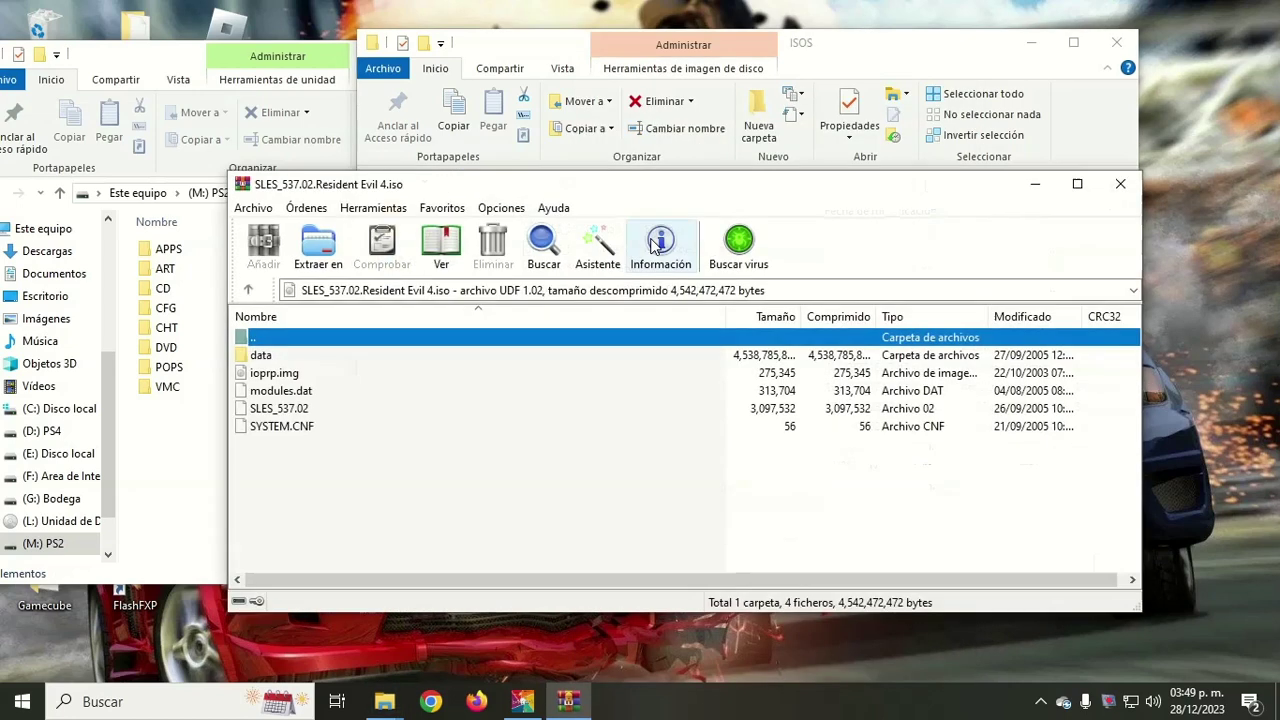
pyautogui.moveTo(526, 184); pyautogui.dragTo(983, 285)
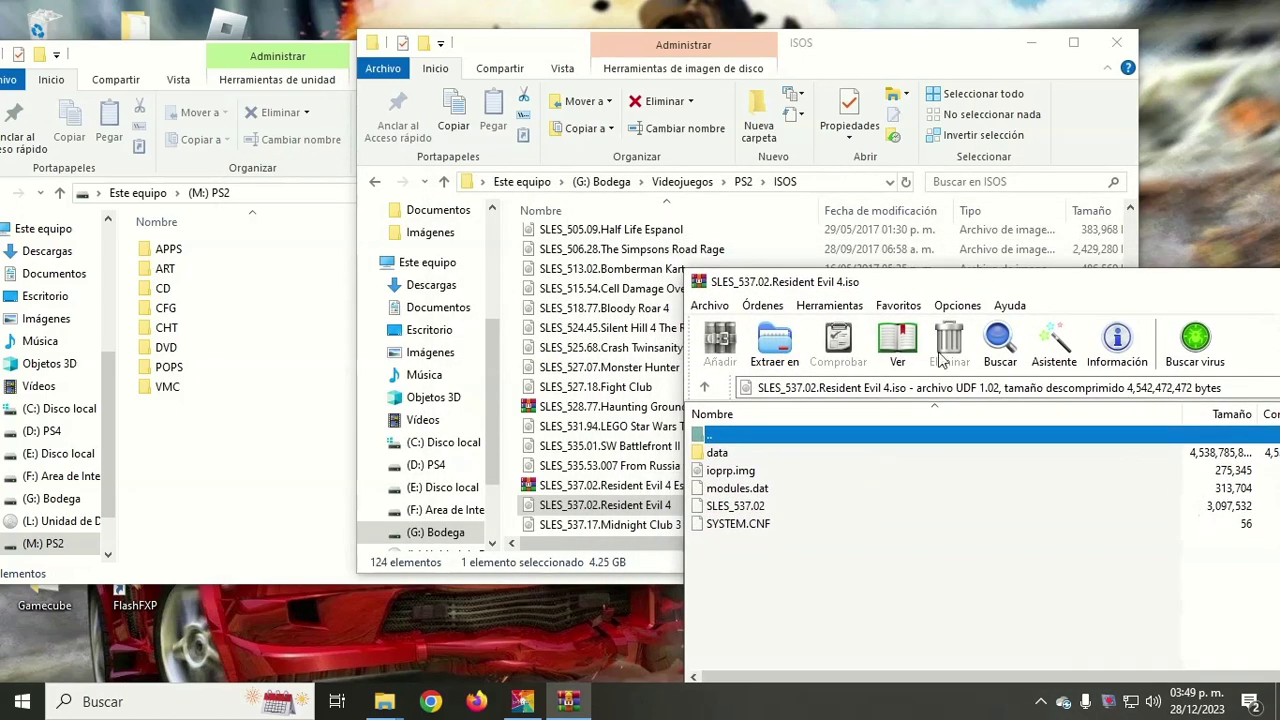
pyautogui.click(730, 506)
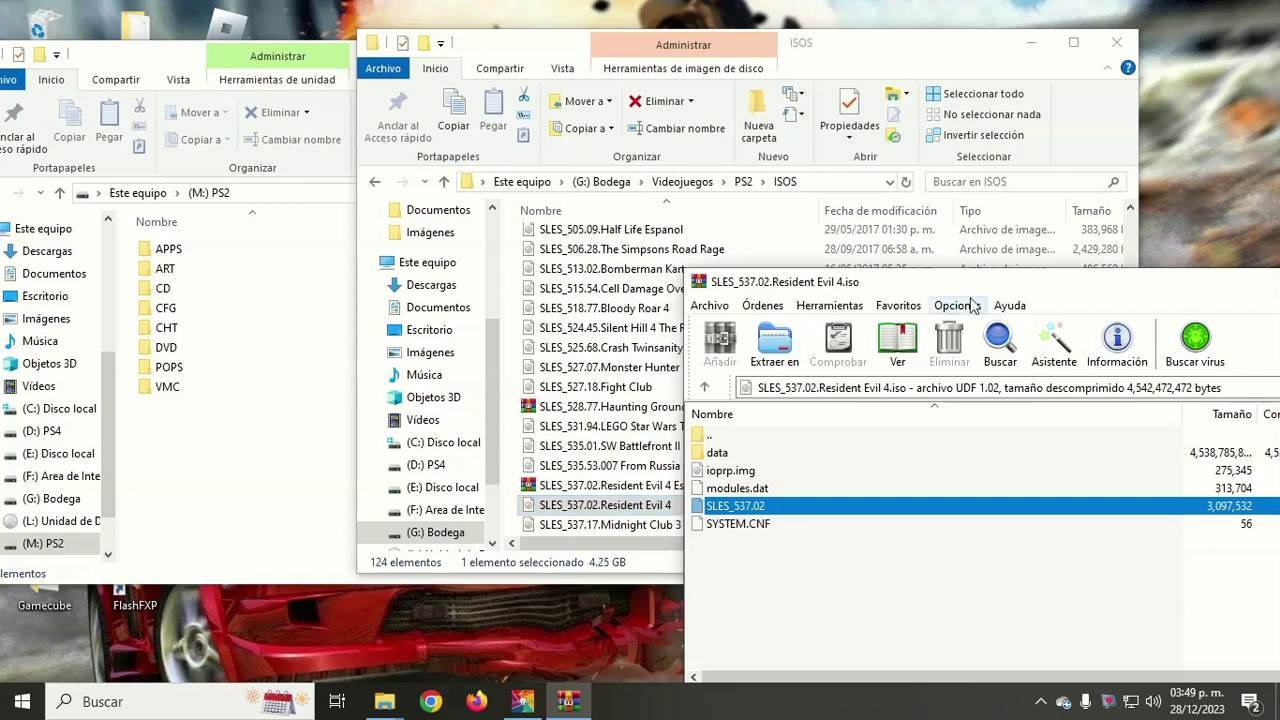
pyautogui.moveTo(994, 284); pyautogui.dragTo(522, 210)
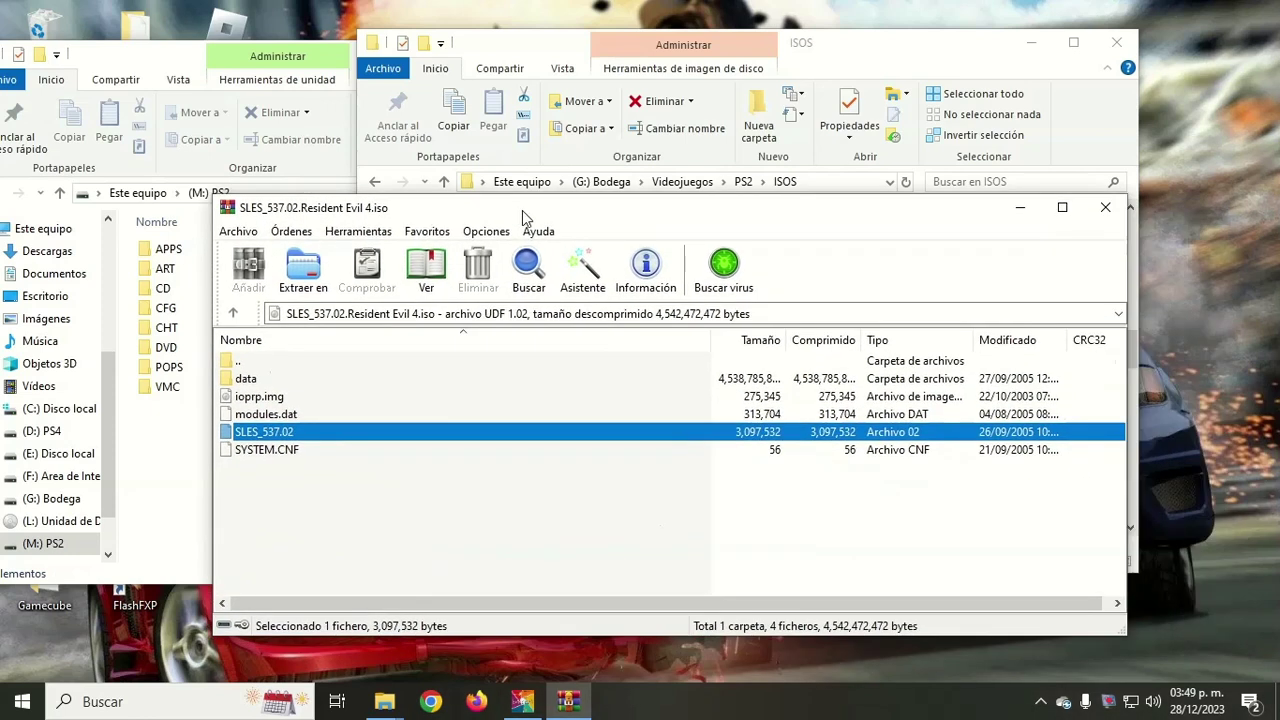
pyautogui.click(1104, 209)
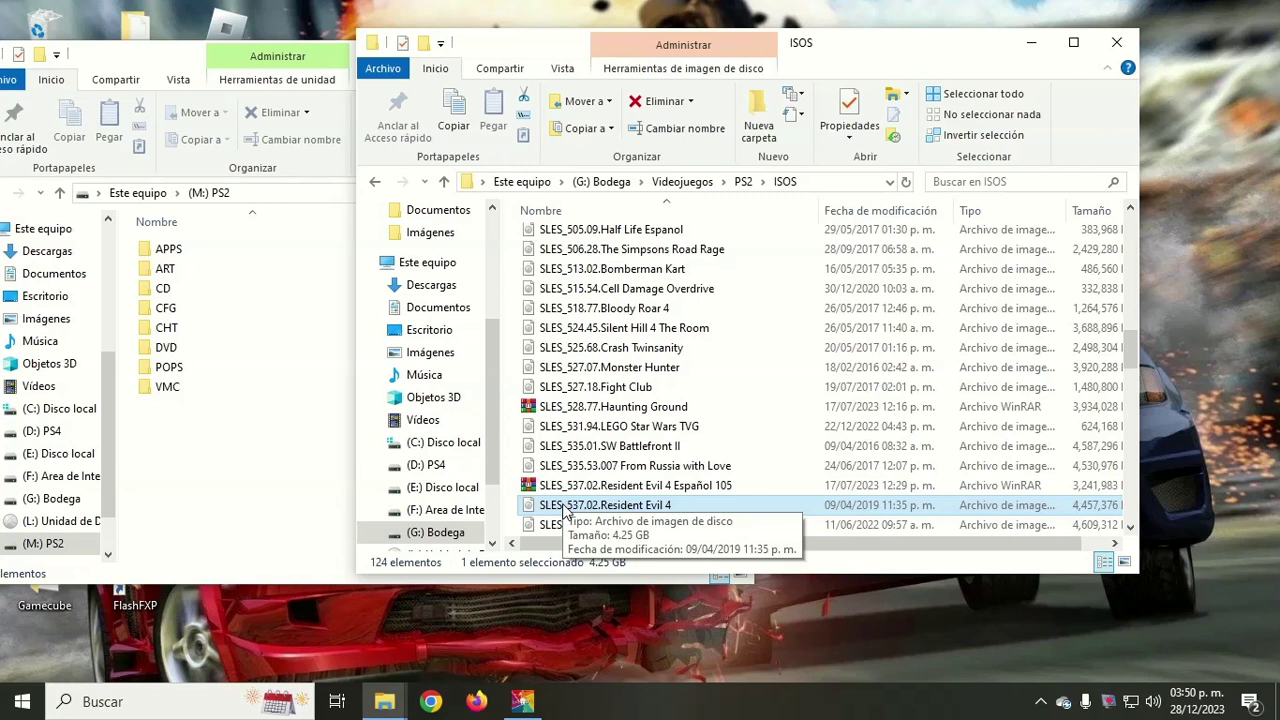
# Open the DVD folder on the M: drive and copy the Resident Evil 4, FIFA 13 and Metal Slug Anthology ISOs into it
pyautogui.doubleClick(208, 354)
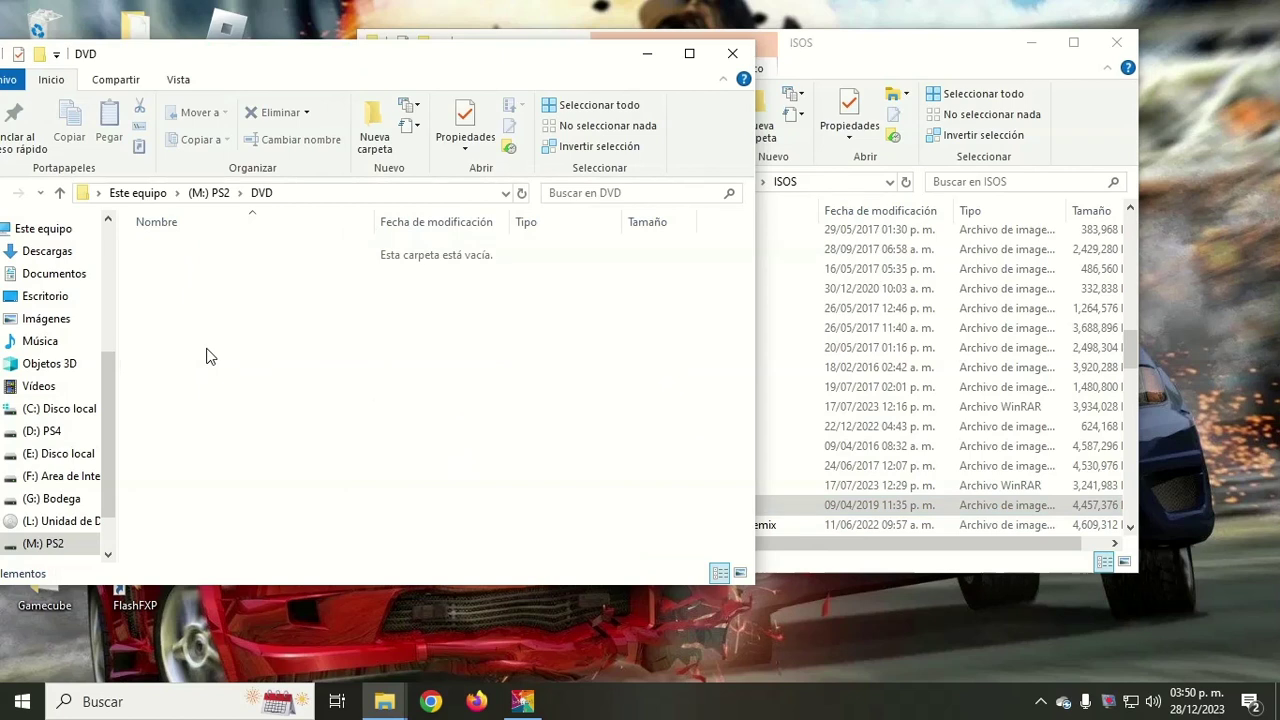
pyautogui.click(849, 66)
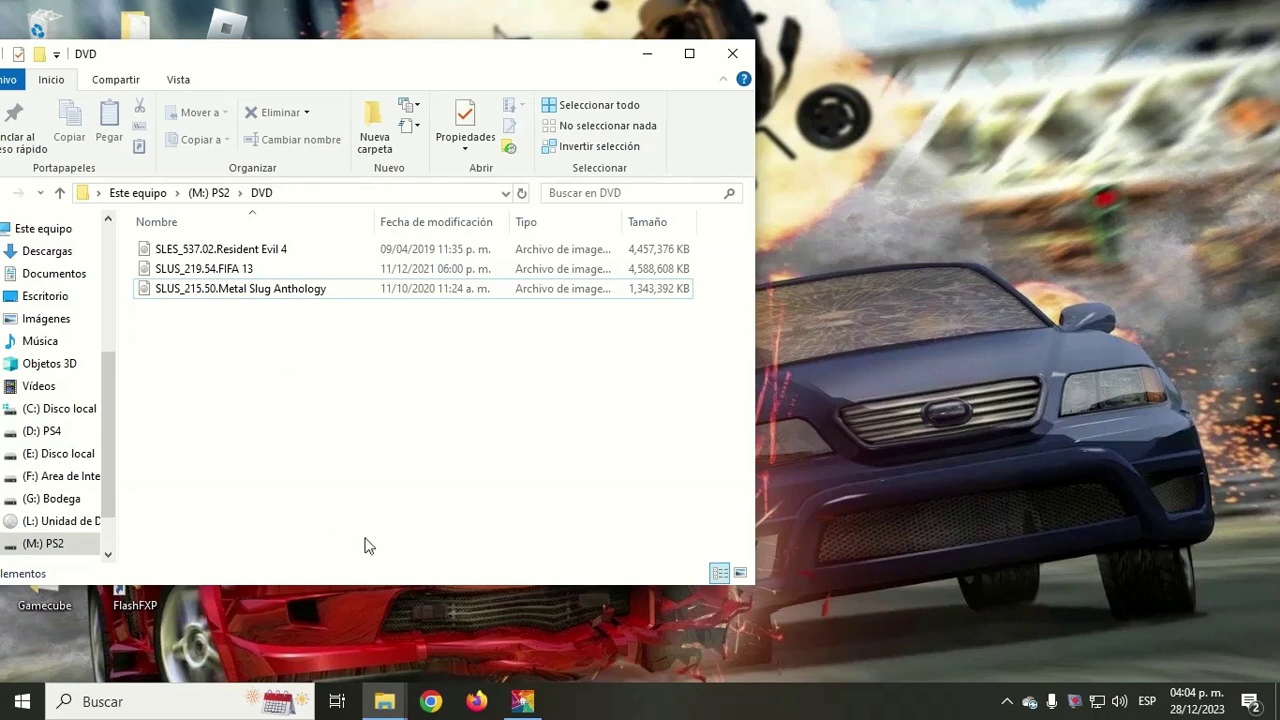
# Run OPL_Manager as administrator from the OPL_Manager_V22.4 folder, minimize that folder and bring the program's game list to the front
pyautogui.moveTo(384, 704)
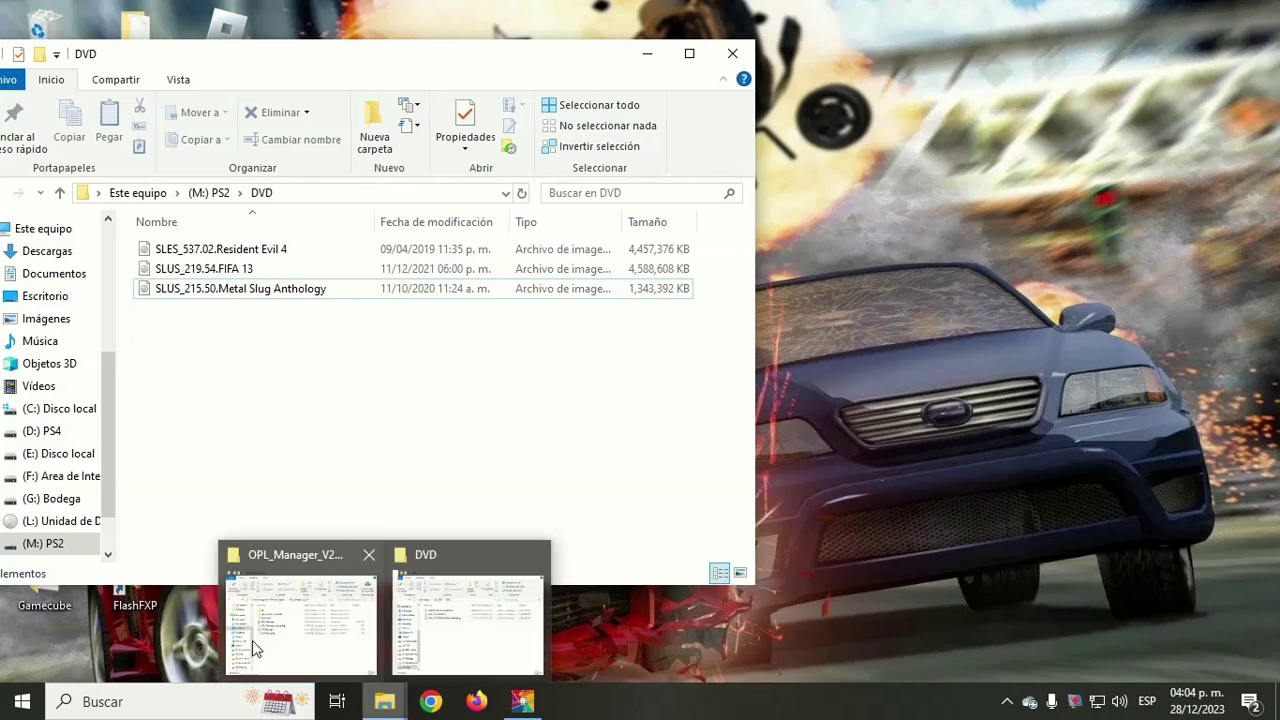
pyautogui.click(297, 615)
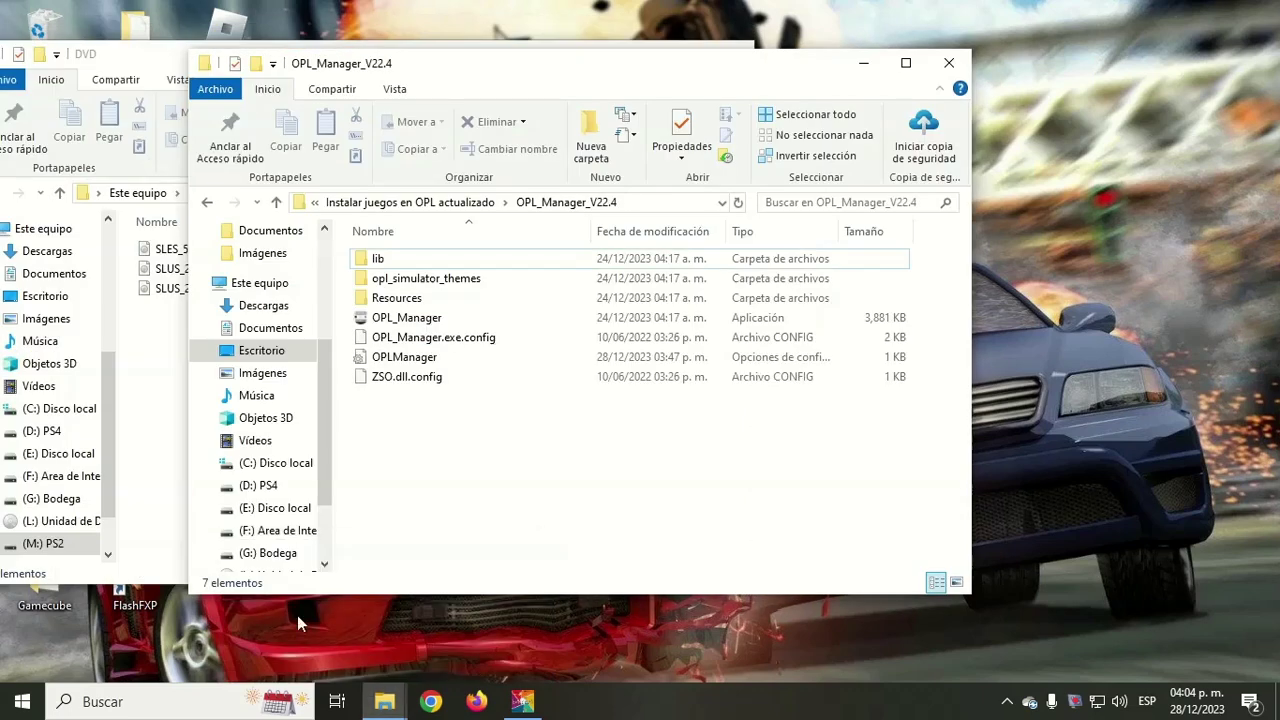
pyautogui.rightClick(406, 318)
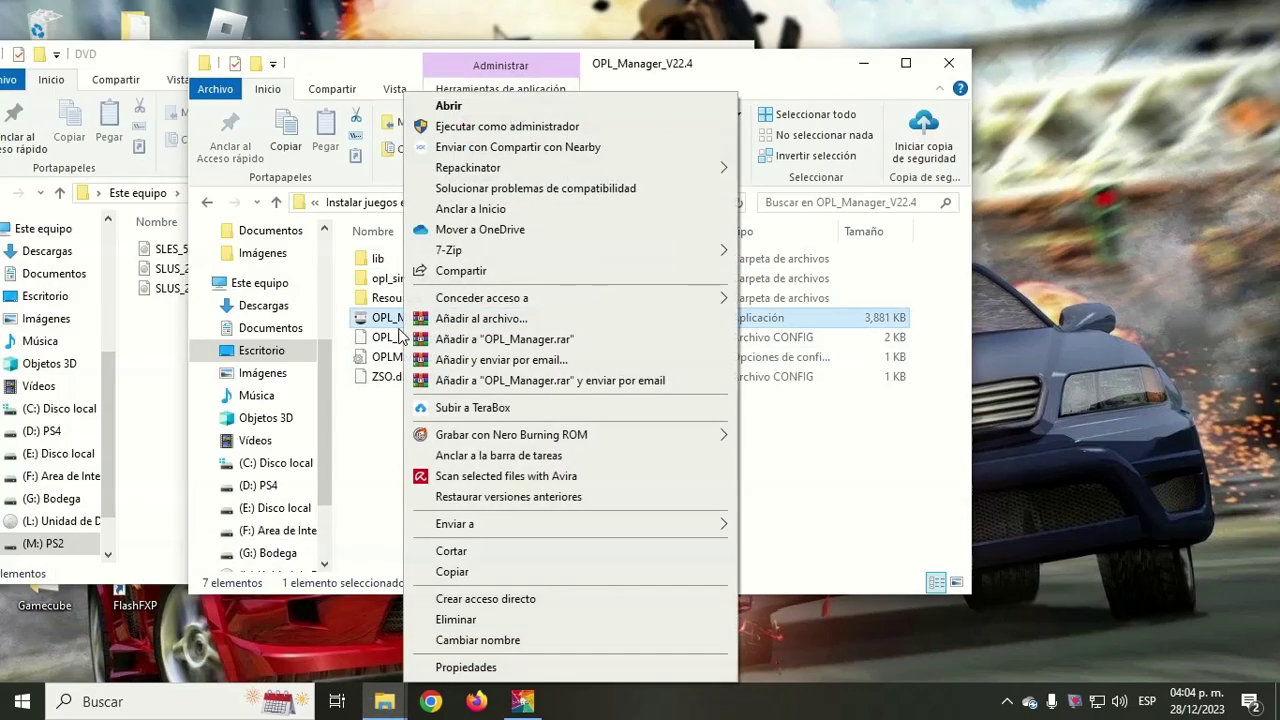
pyautogui.click(512, 127)
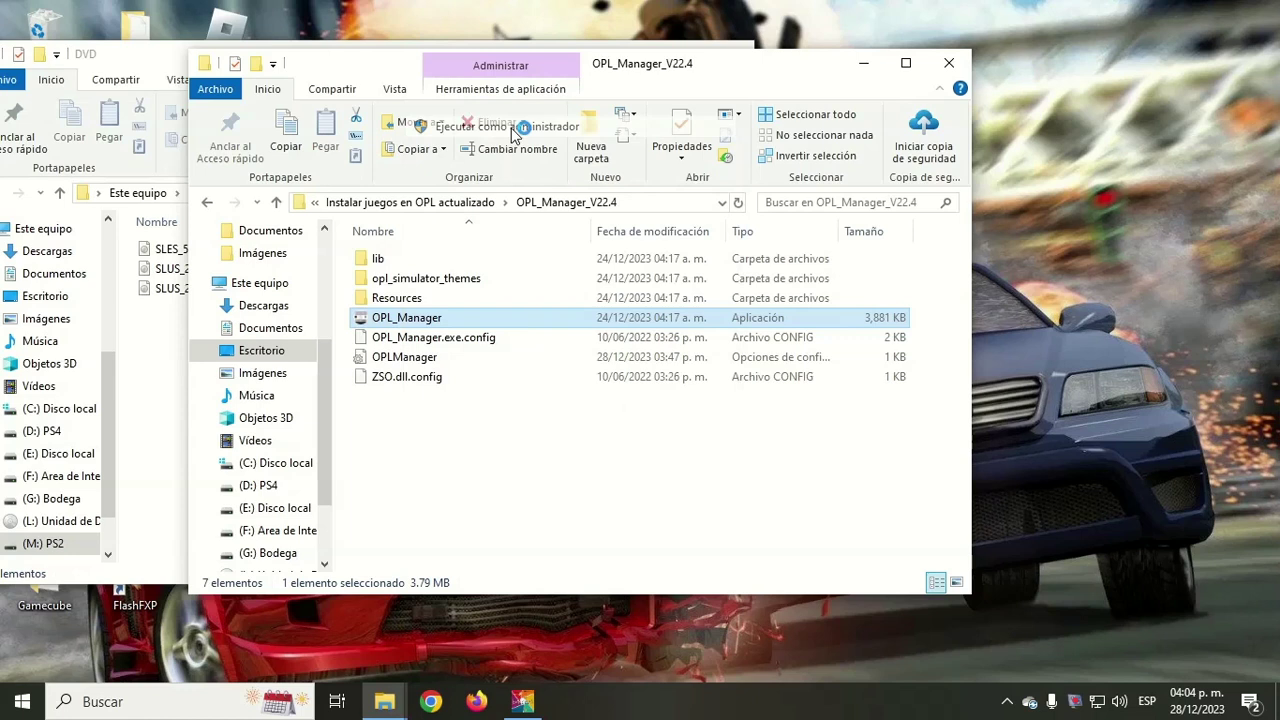
pyautogui.click(866, 66)
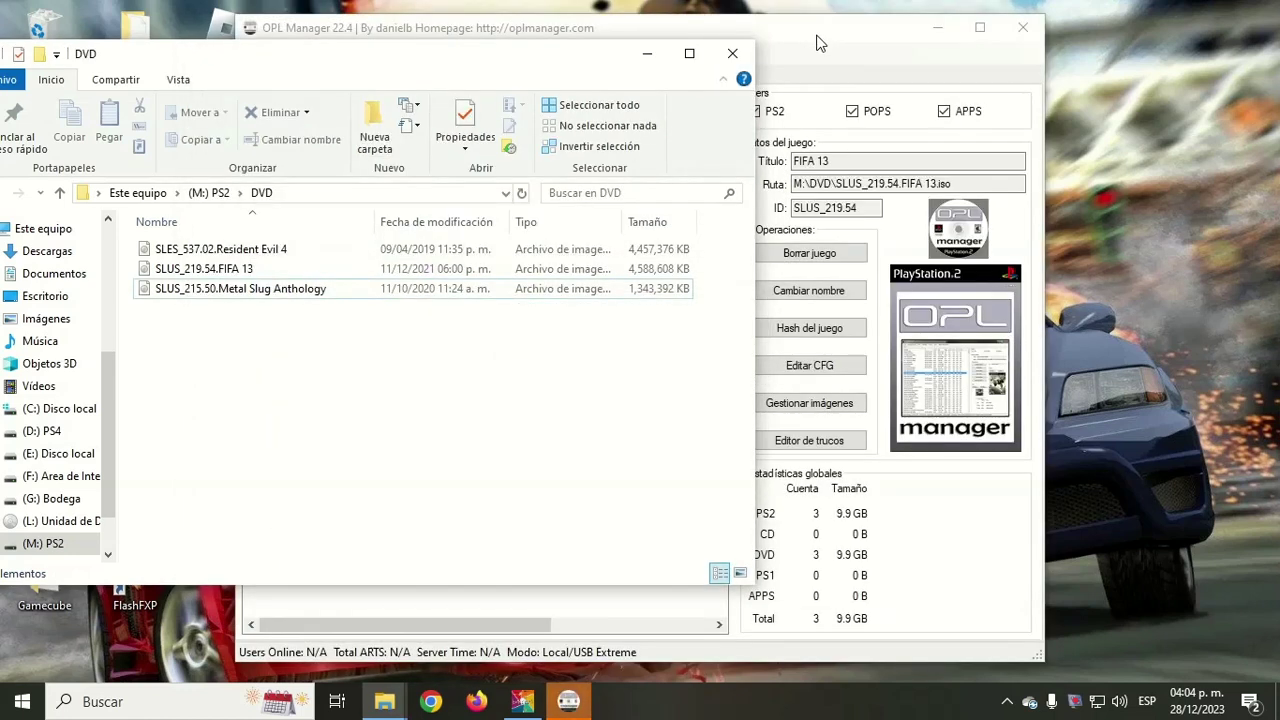
pyautogui.click(816, 42)
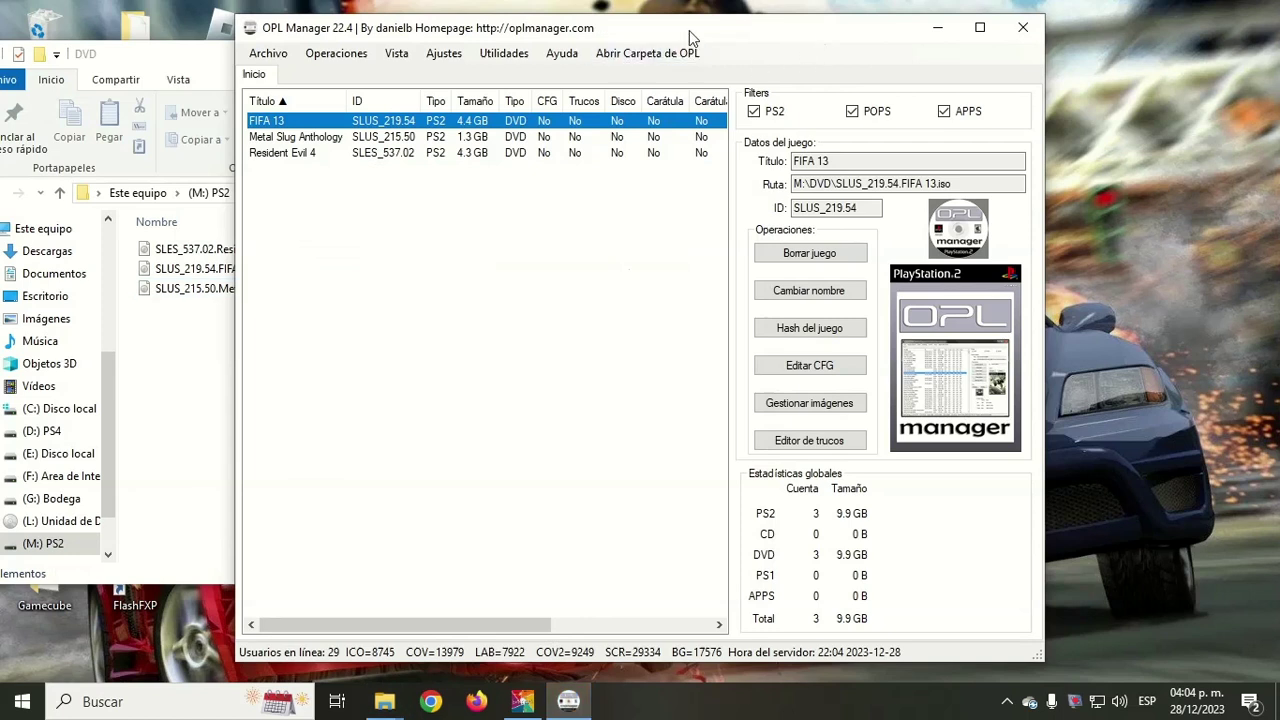
# Move the OPL Manager window aside and review the Metal Slug Anthology and Resident Evil 4 entries and the available utilities
pyautogui.moveTo(689, 30); pyautogui.dragTo(821, 58)
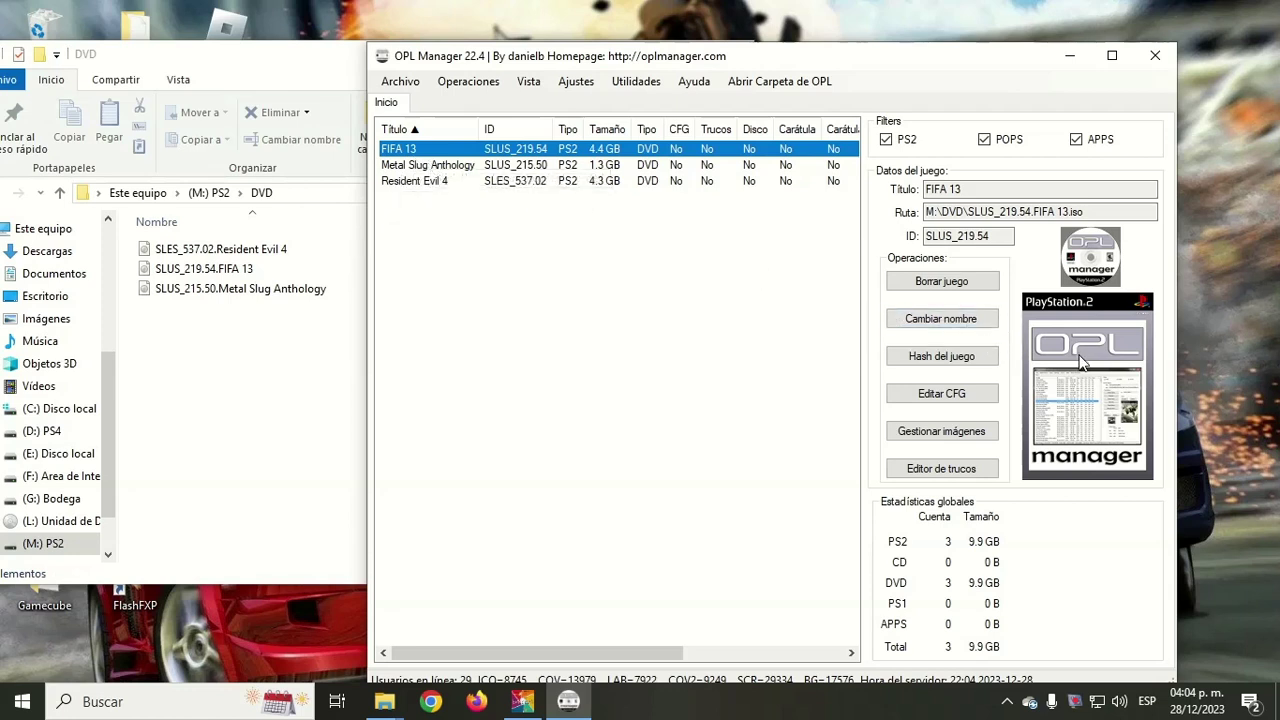
pyautogui.click(416, 166)
pyautogui.click(406, 184)
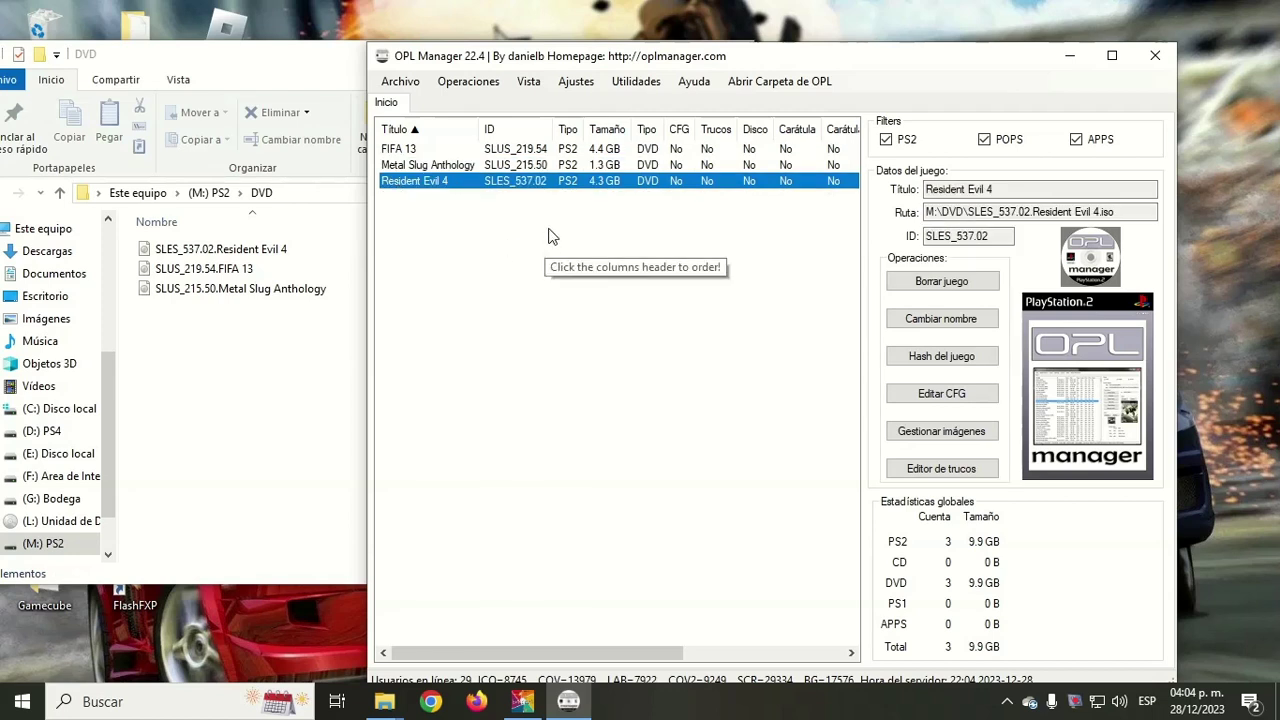
pyautogui.click(640, 83)
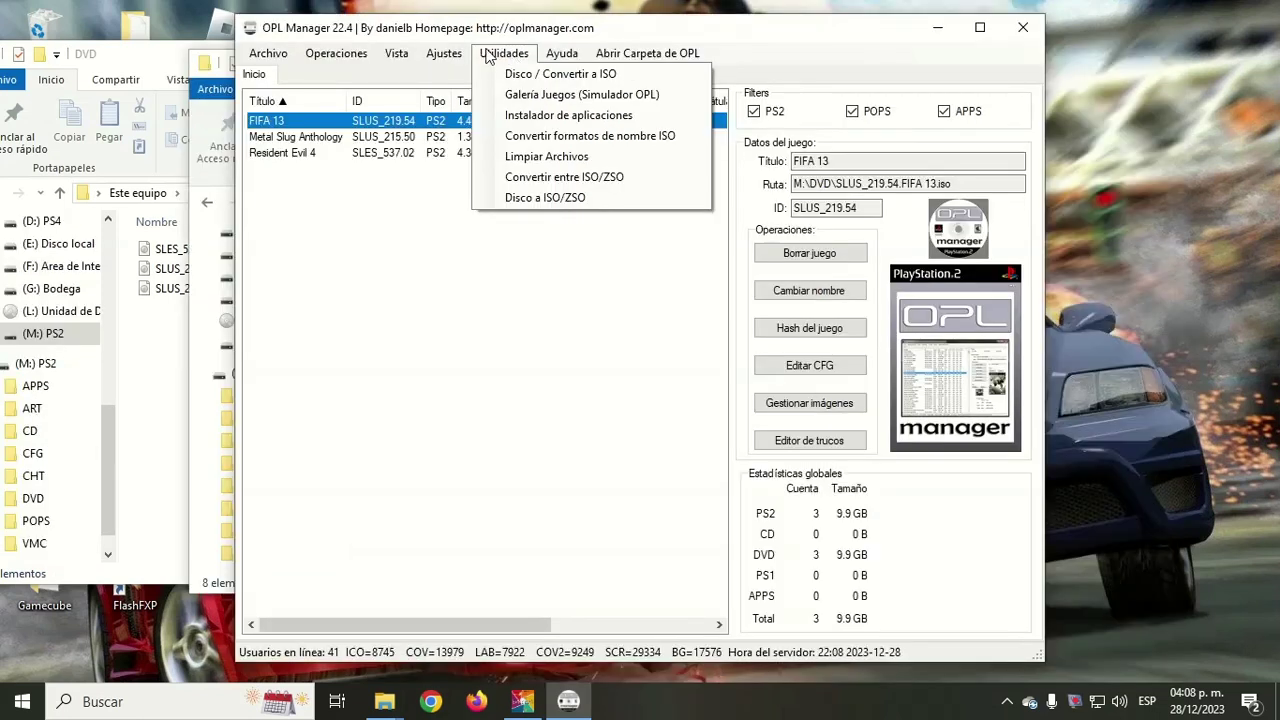
# Batch-download covers, back covers, disc art, spines, logos, backgrounds and screenshots for all games, and close the batch download window
pyautogui.moveTo(343, 60)
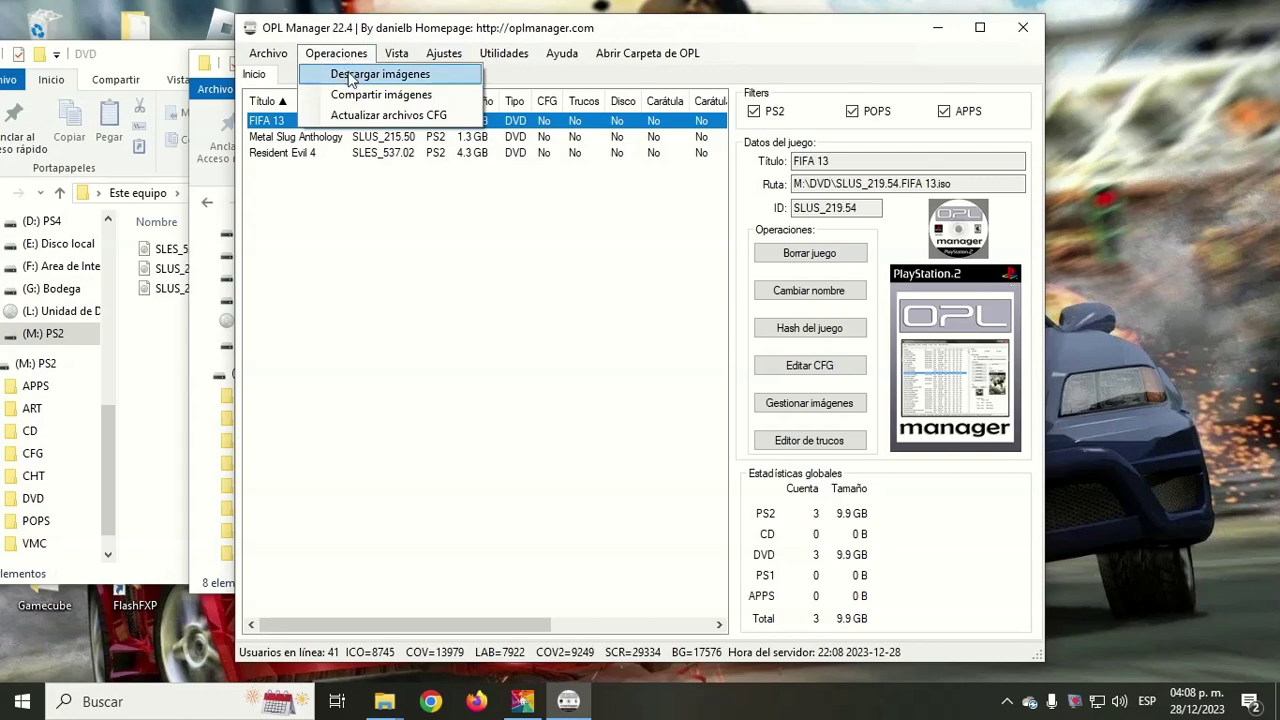
pyautogui.click(351, 80)
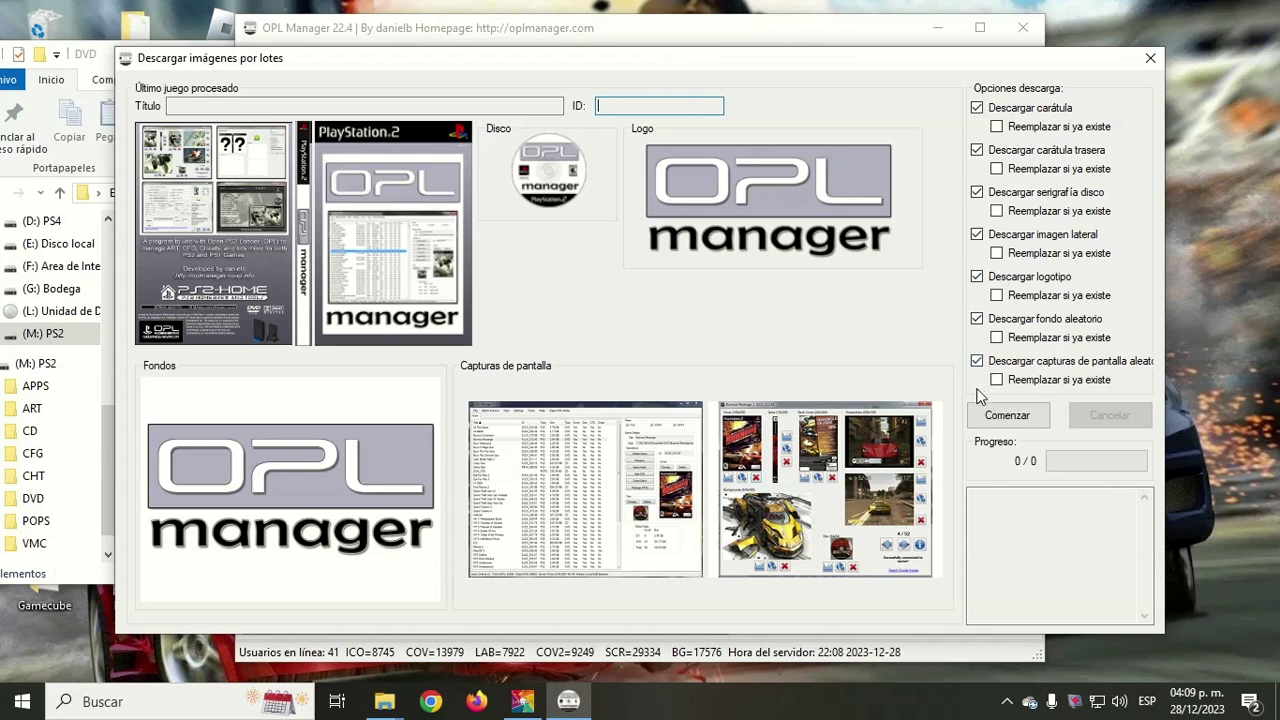
pyautogui.click(1005, 416)
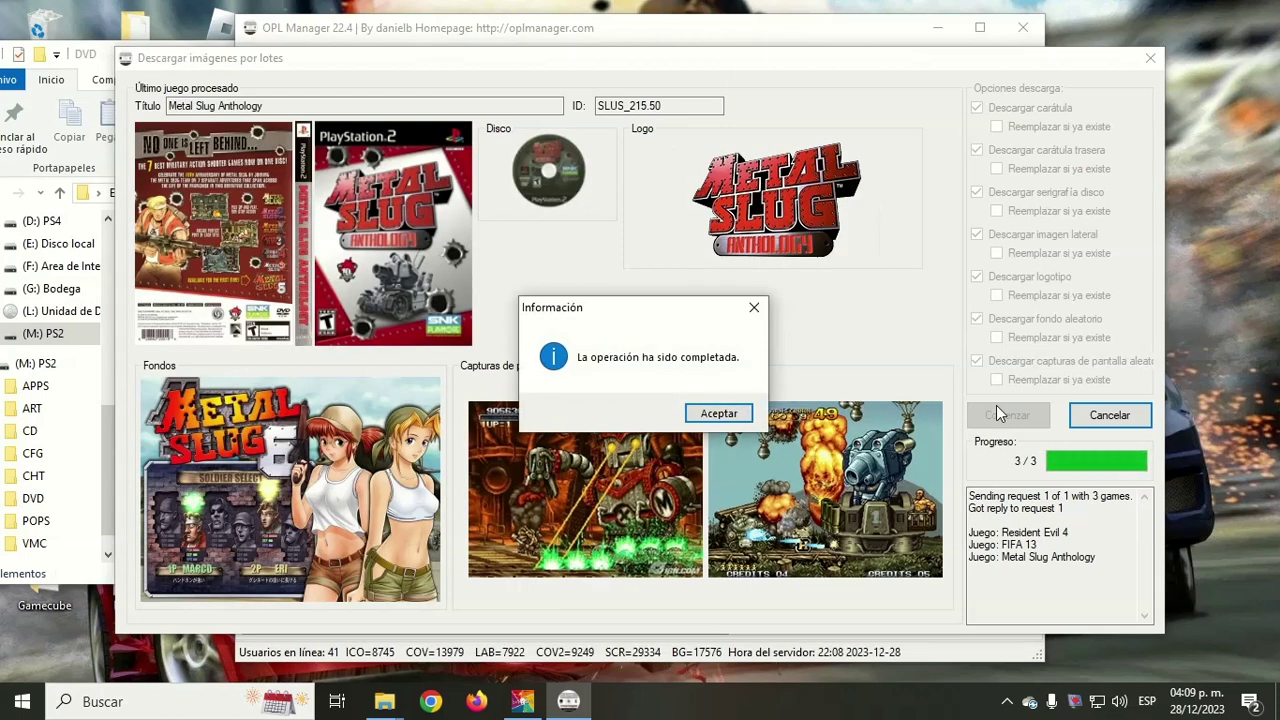
pyautogui.click(725, 414)
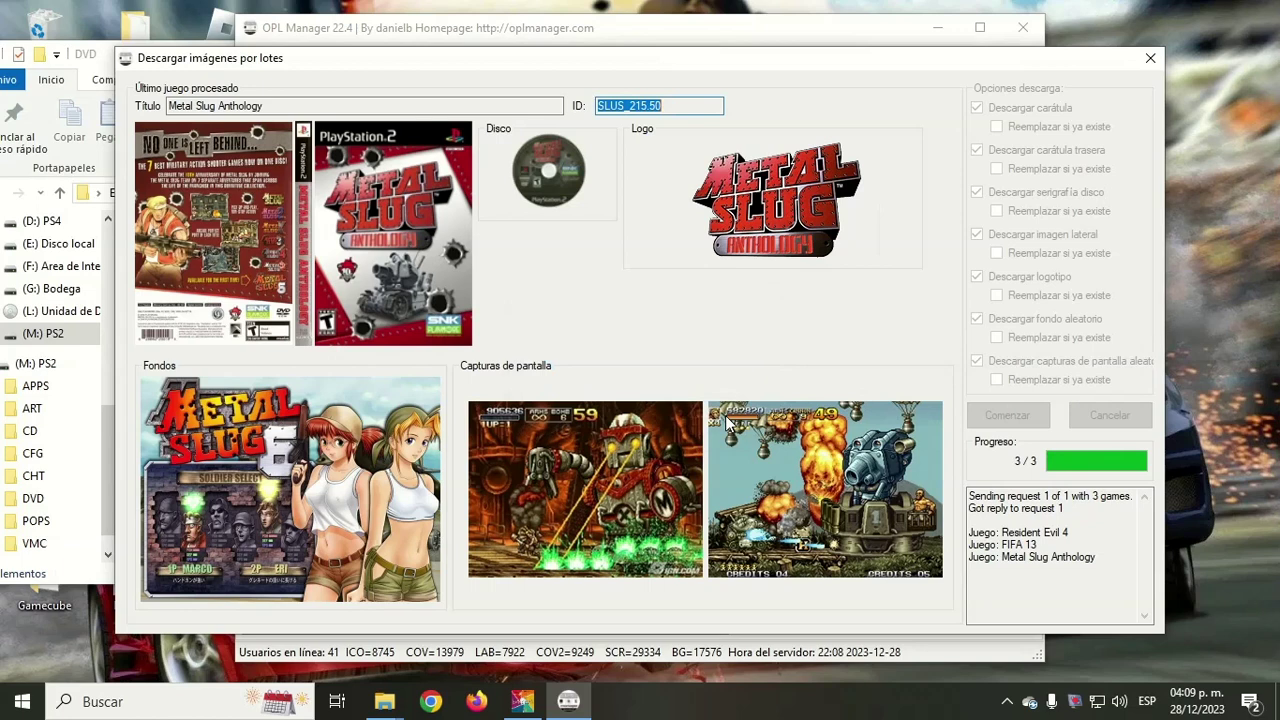
pyautogui.click(1150, 58)
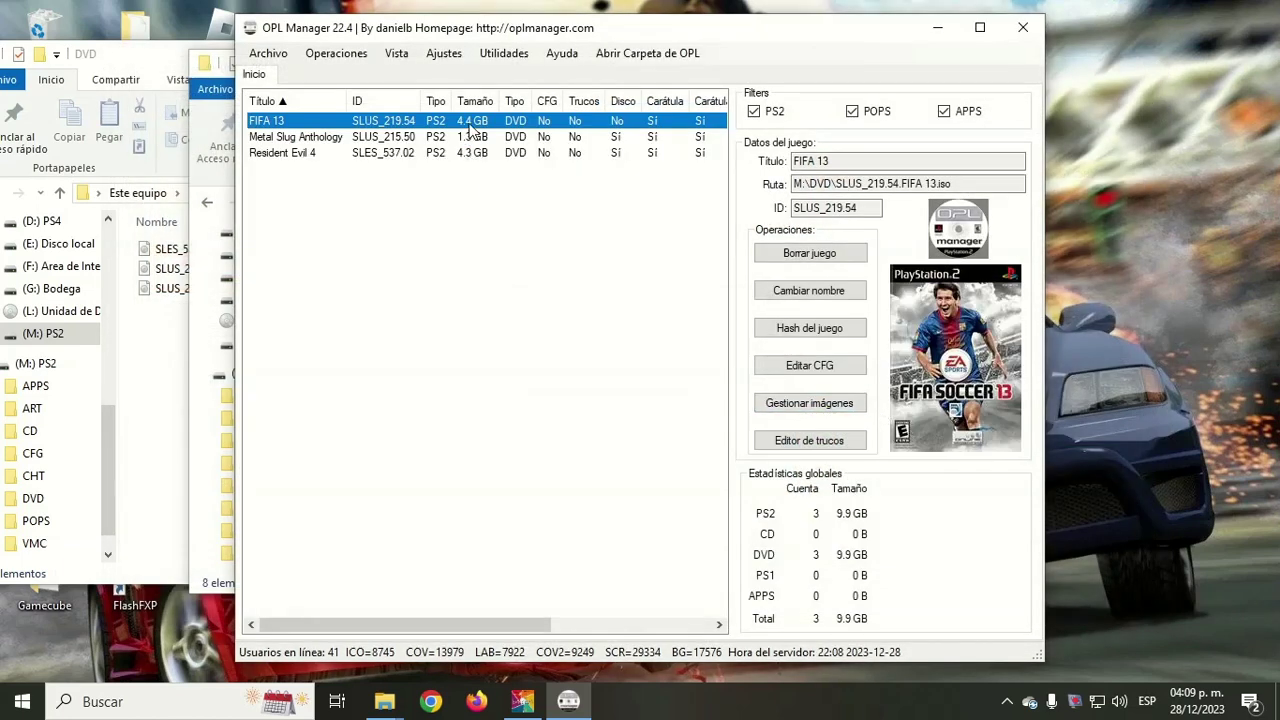
# Review the downloaded artwork of Resident Evil 4, FIFA 13 and Metal Slug Anthology in the image manager, and close it
pyautogui.click(412, 137)
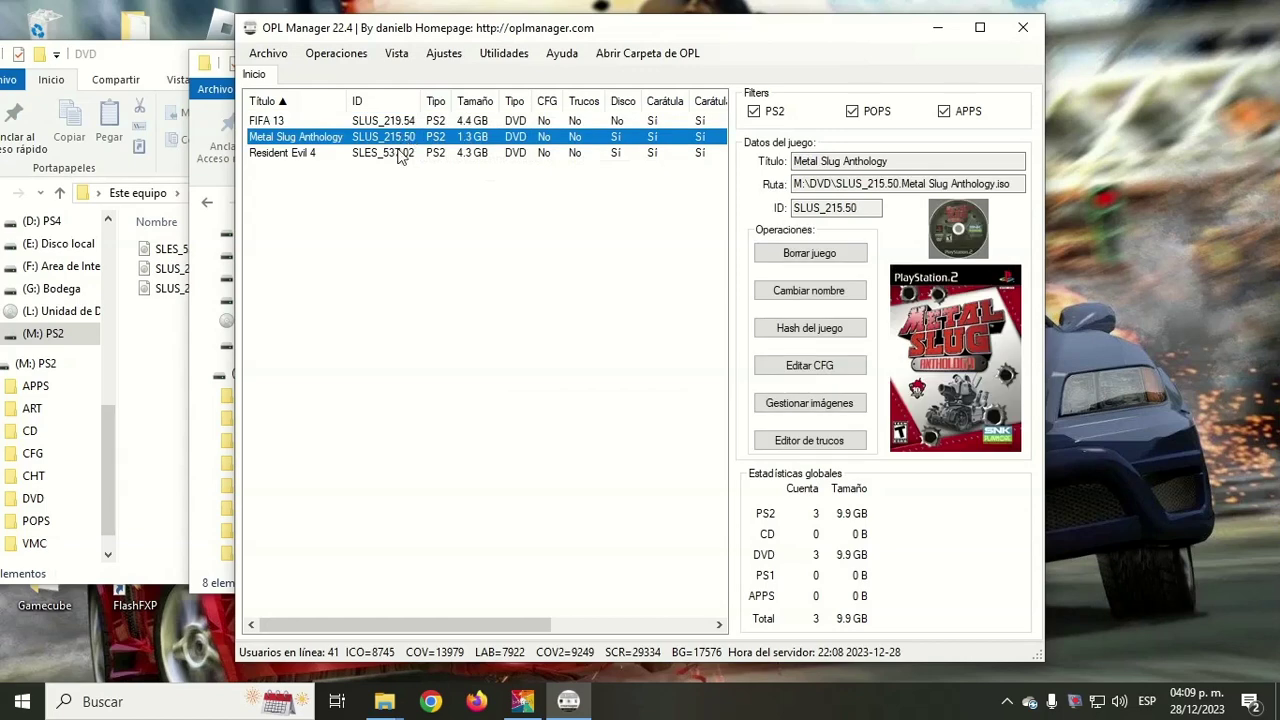
pyautogui.click(308, 155)
pyautogui.click(835, 405)
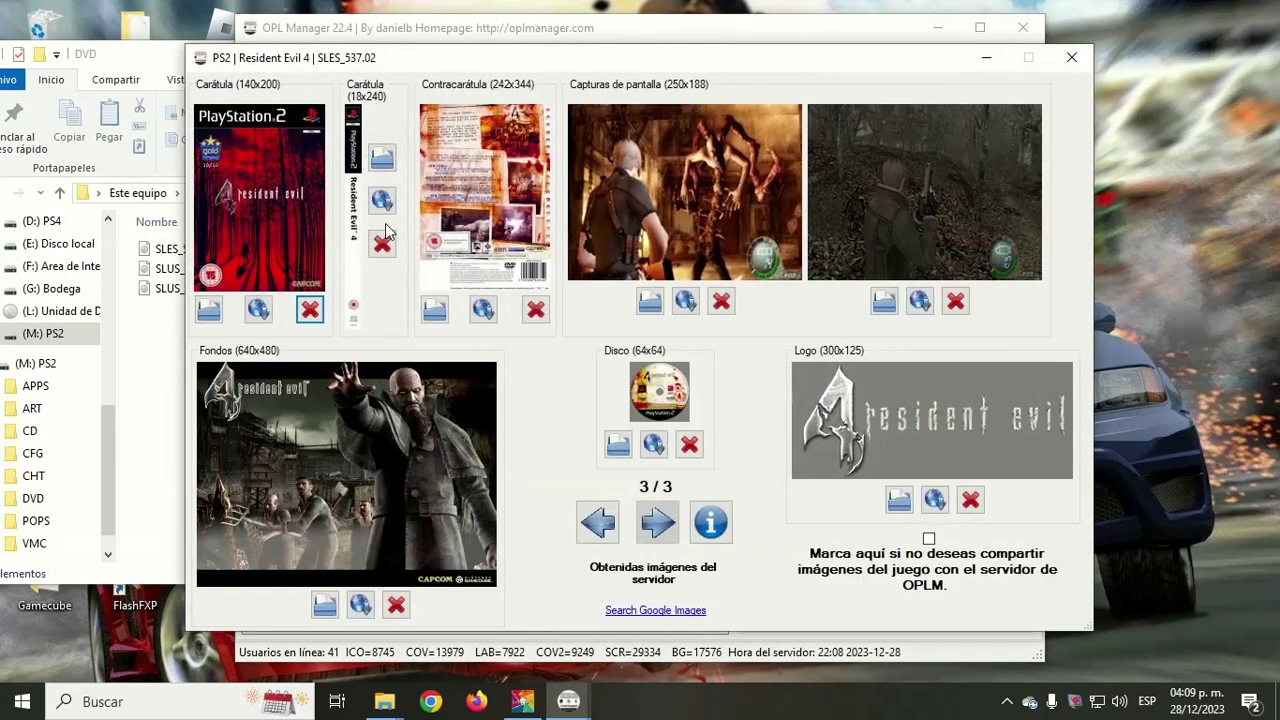
pyautogui.click(598, 522)
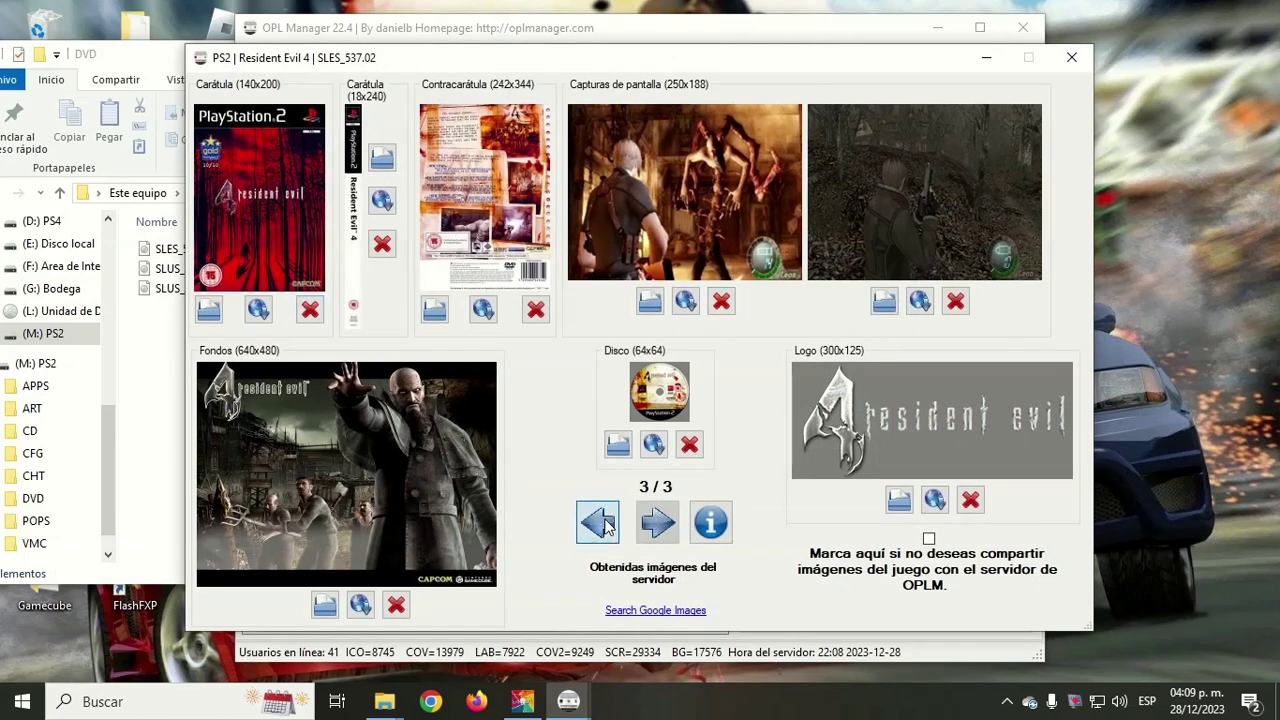
pyautogui.click(598, 522)
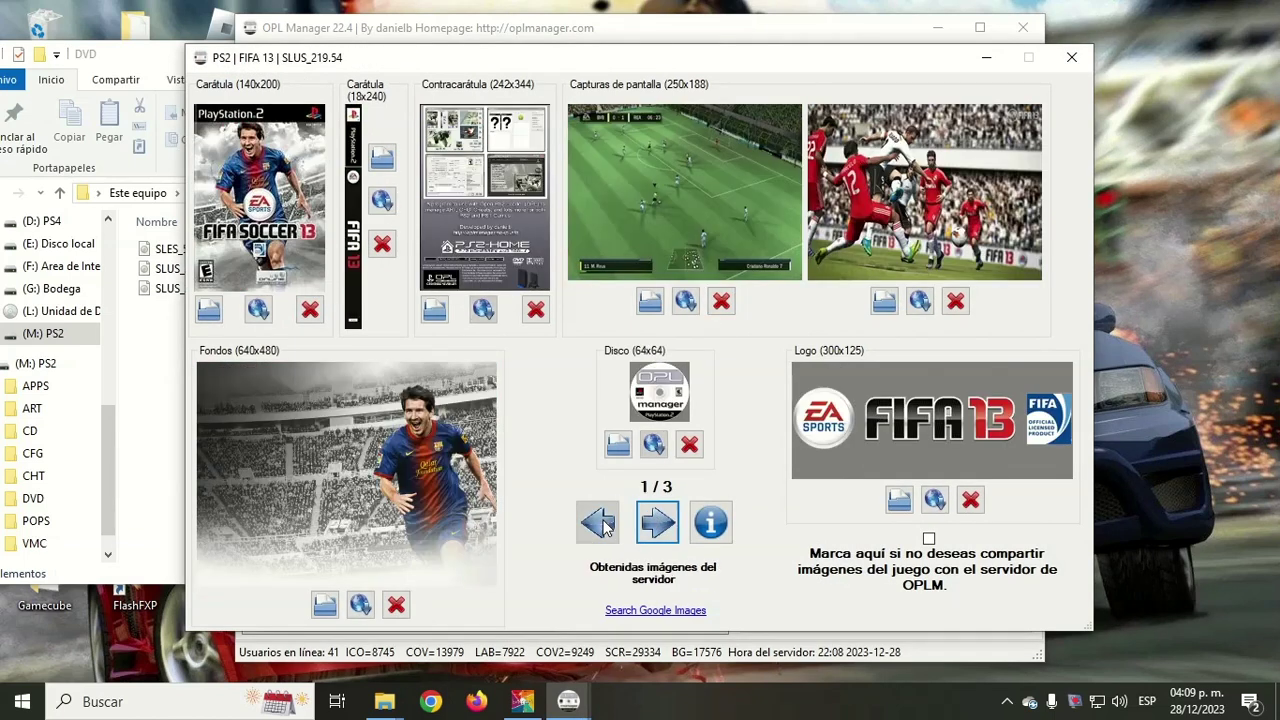
pyautogui.click(655, 524)
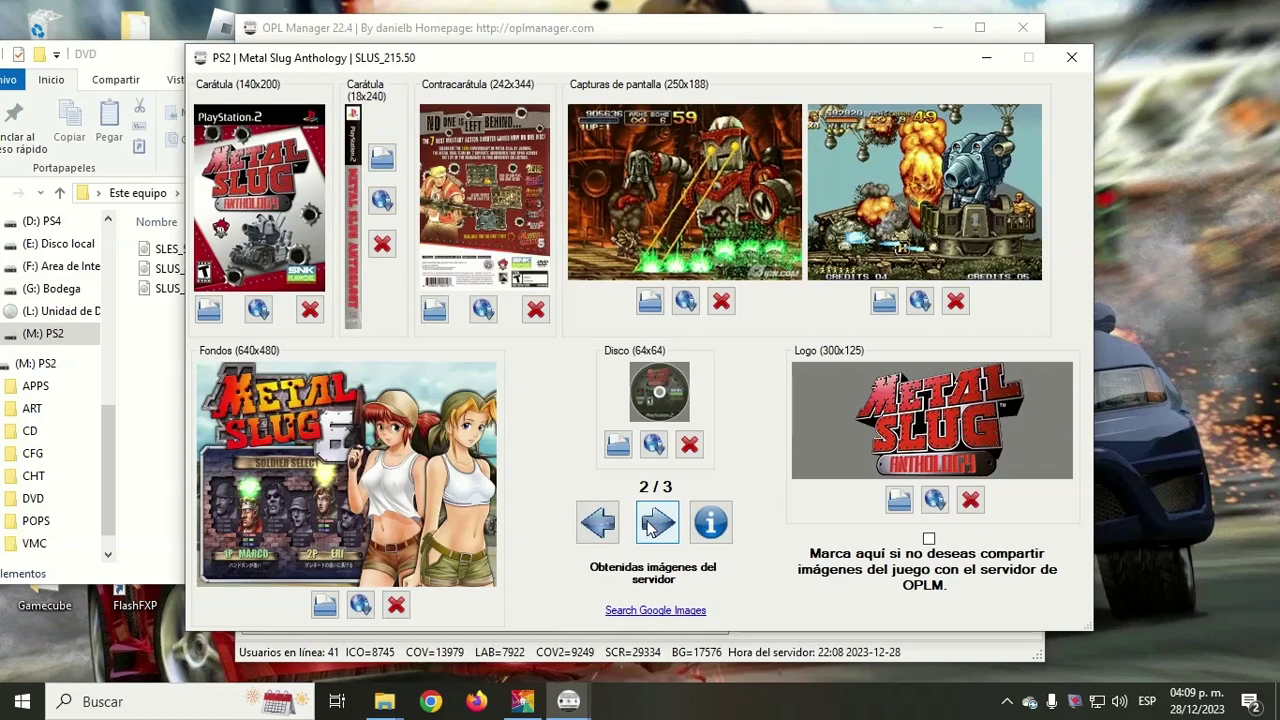
pyautogui.click(652, 526)
pyautogui.click(1073, 58)
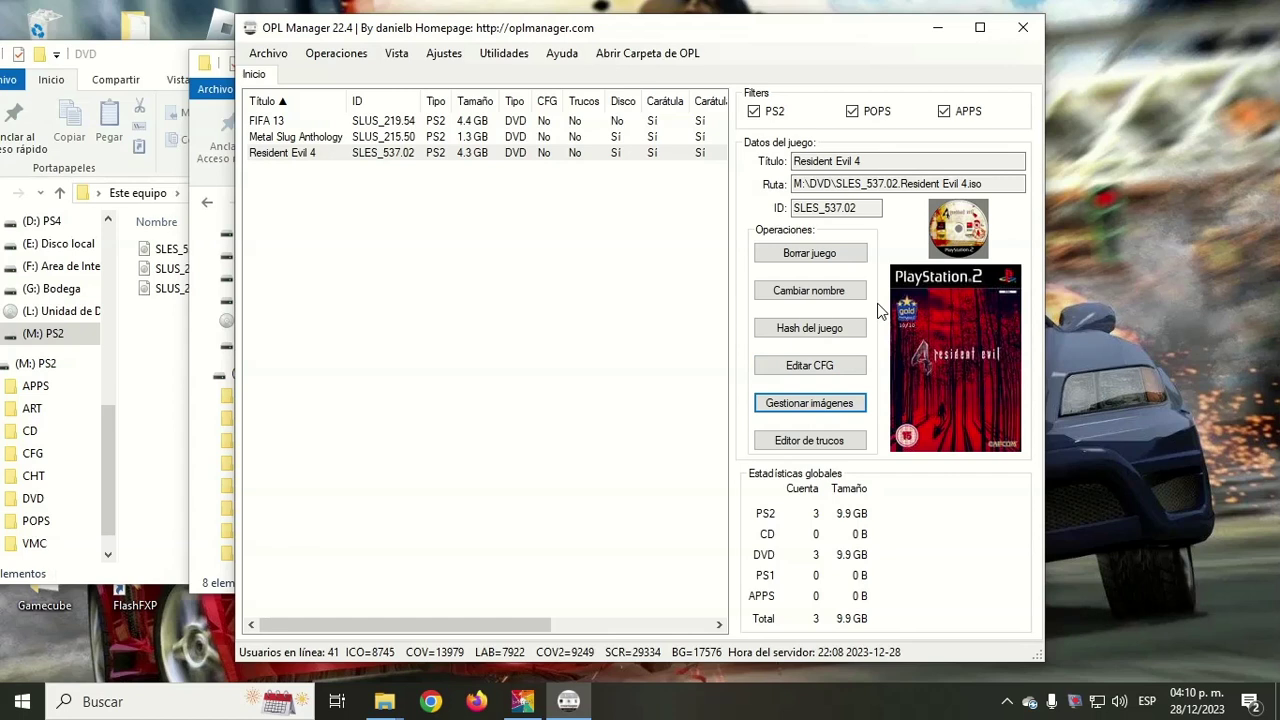
# Close OPL Manager and the OPL_Manager_V22.4 folder, and move the DVD folder window fully into view
pyautogui.click(1023, 29)
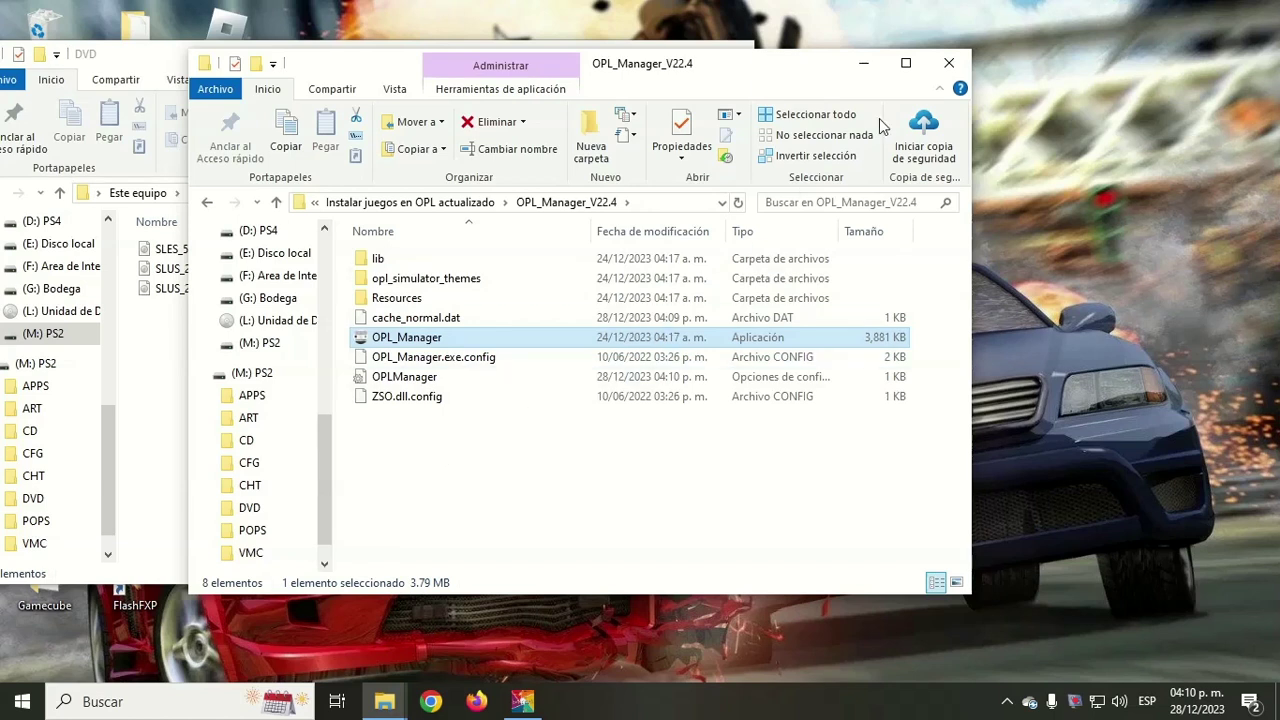
pyautogui.click(949, 68)
pyautogui.moveTo(278, 63); pyautogui.dragTo(540, 60)
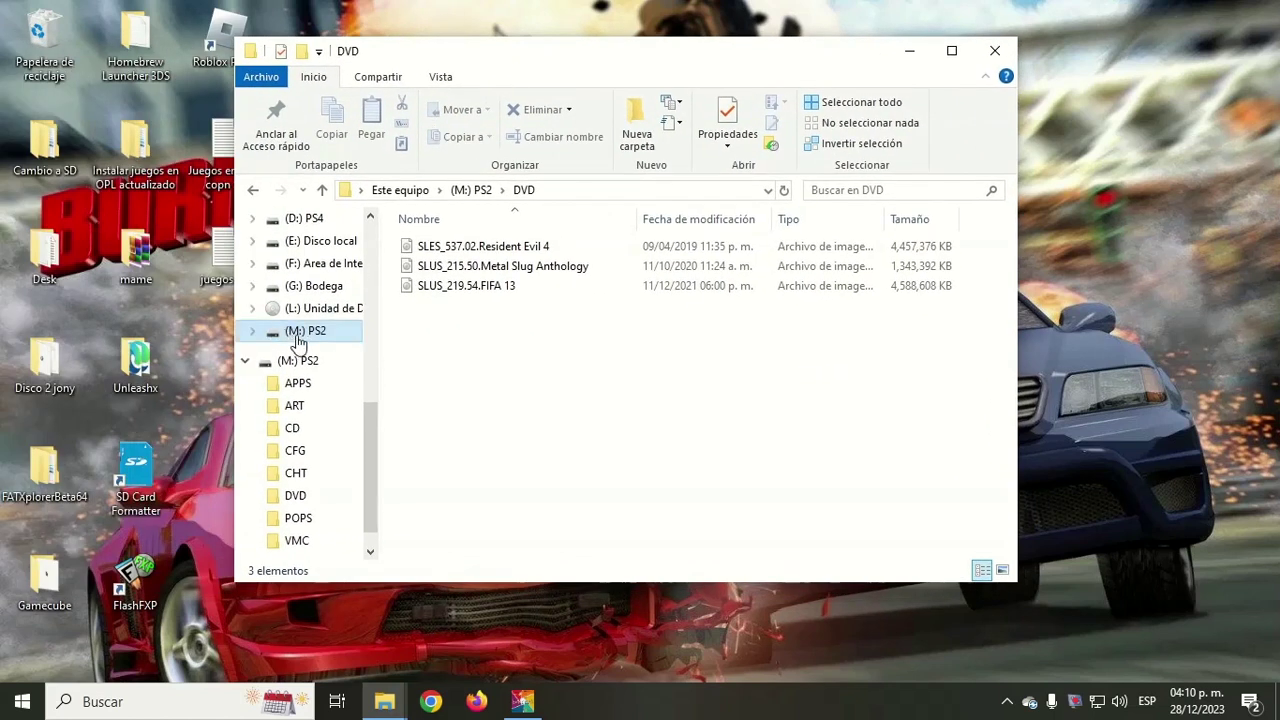
# Go to Este equipo and eject the PS2 (M:) drive
pyautogui.scroll(3, 320, 280)
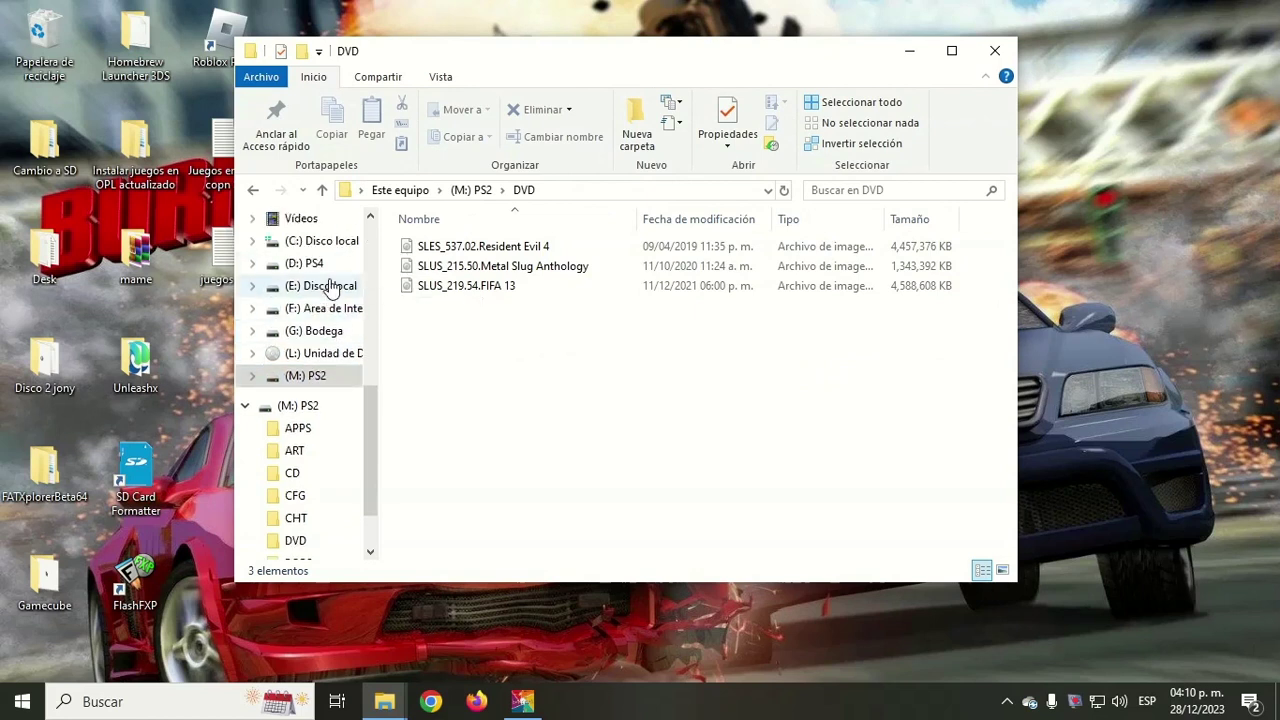
pyautogui.scroll(1, 316, 270)
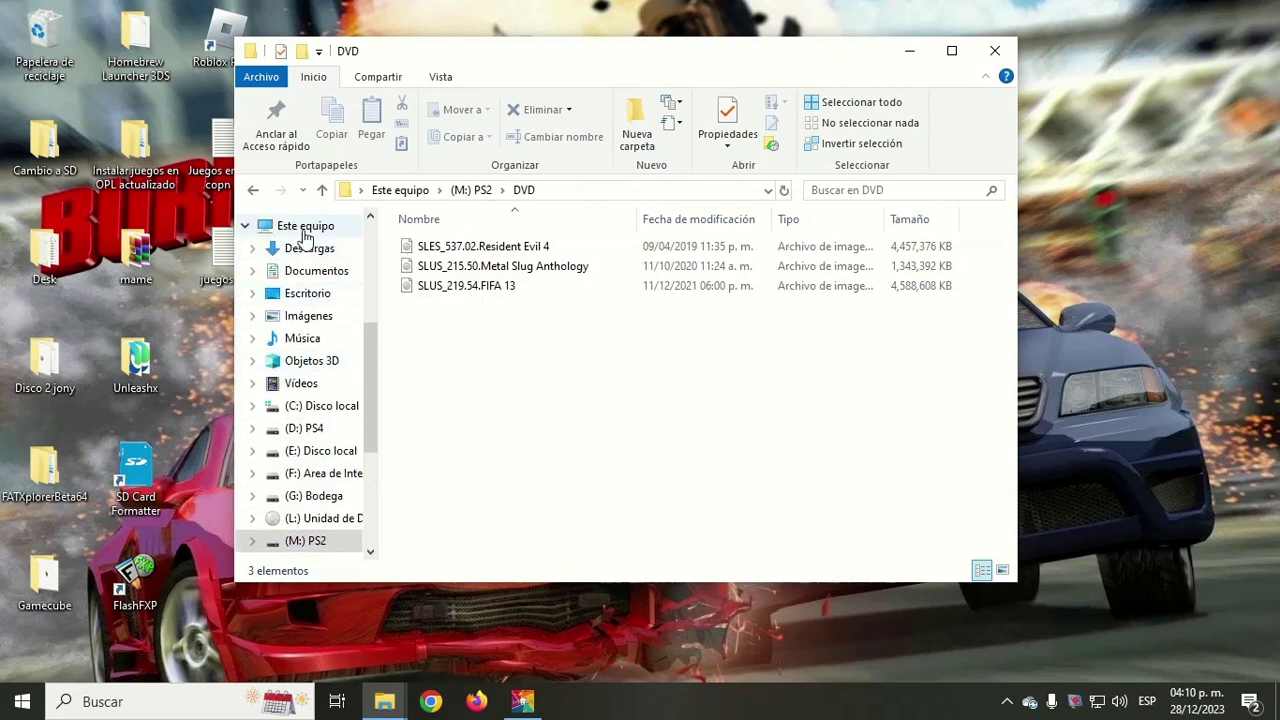
pyautogui.click(290, 225)
pyautogui.rightClick(688, 530)
pyautogui.click(765, 392)
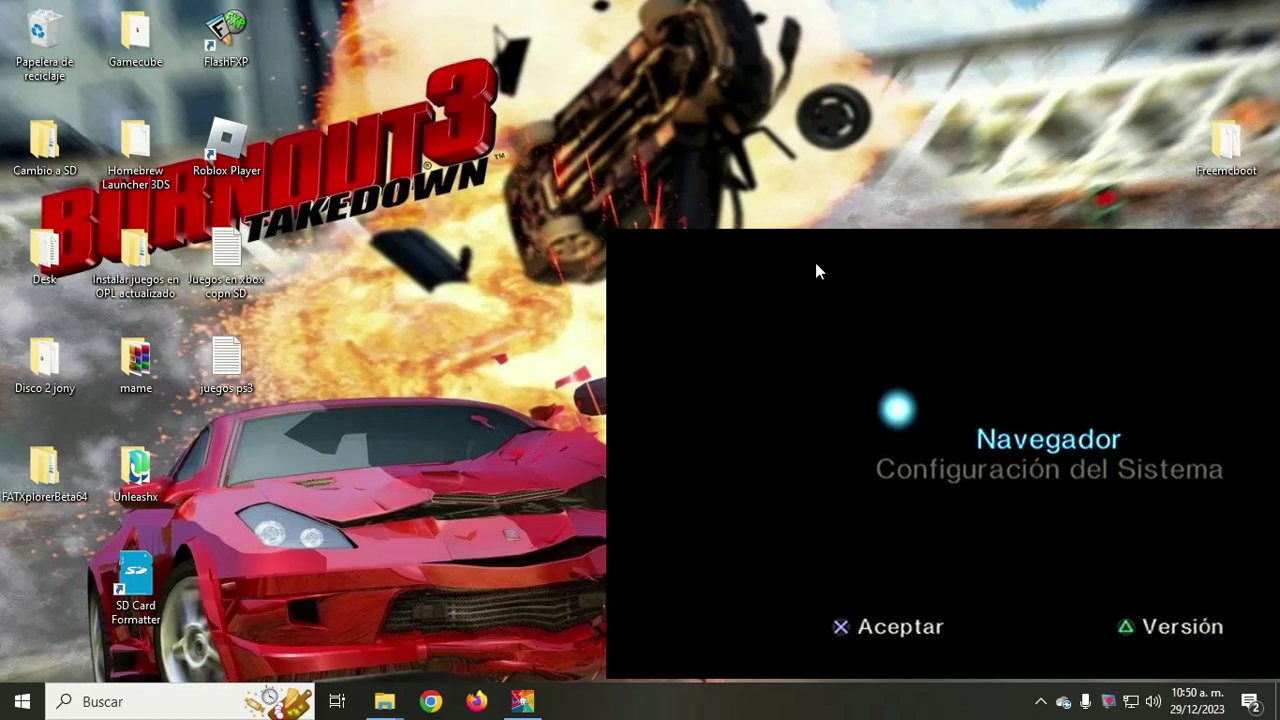
# Open OPL's USB Games list on the PS2 and run FIFA 13 to test it
pyautogui.press('Return')
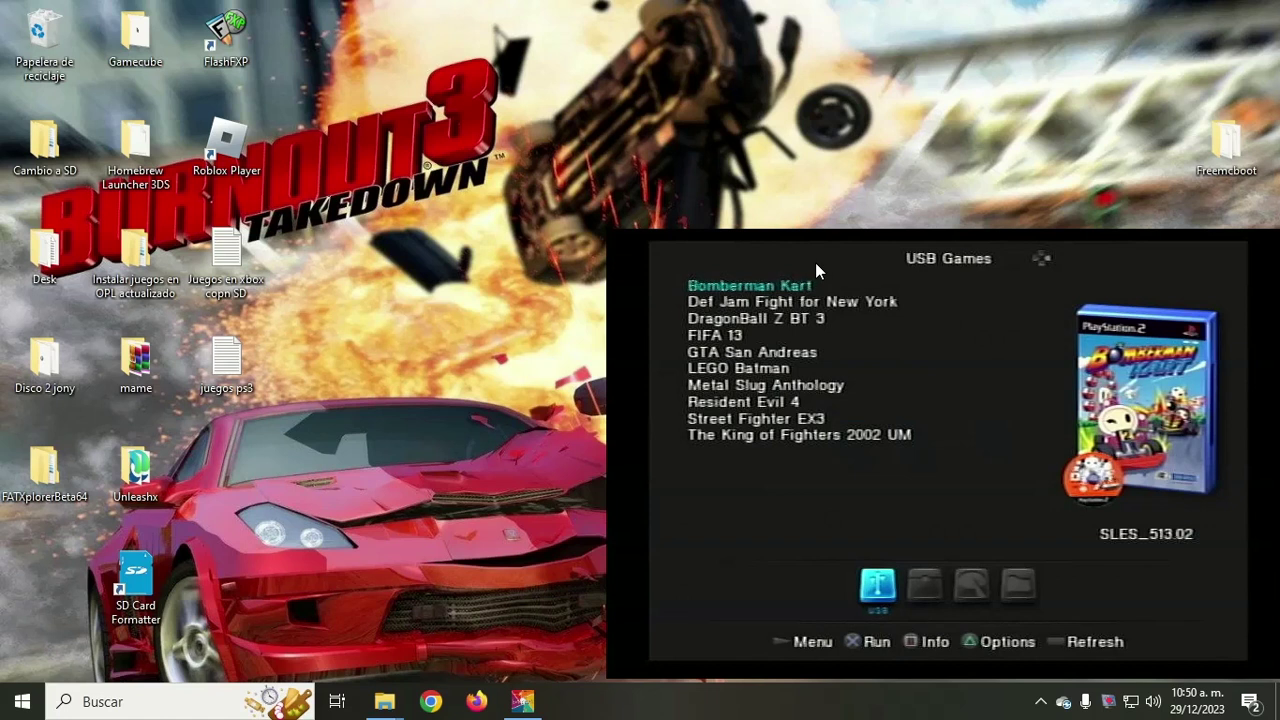
pyautogui.press('Down')
pyautogui.press('Down')
pyautogui.press('Down')
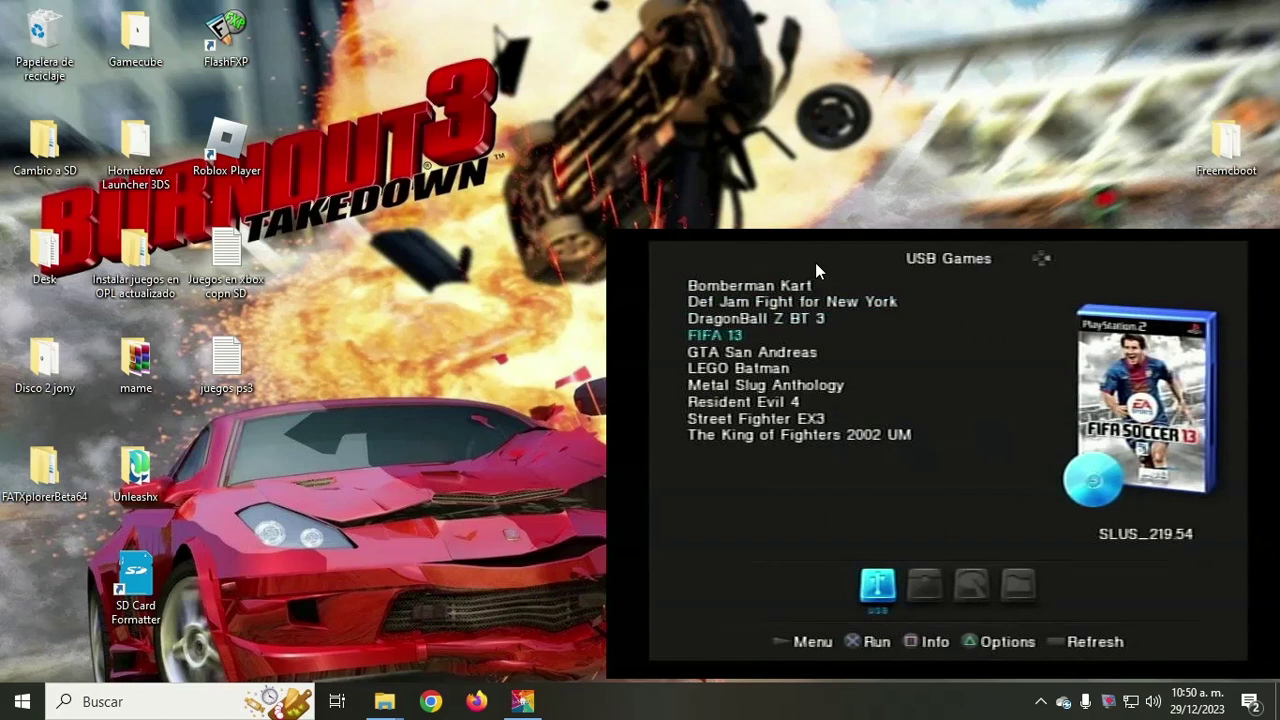
pyautogui.press('Return')
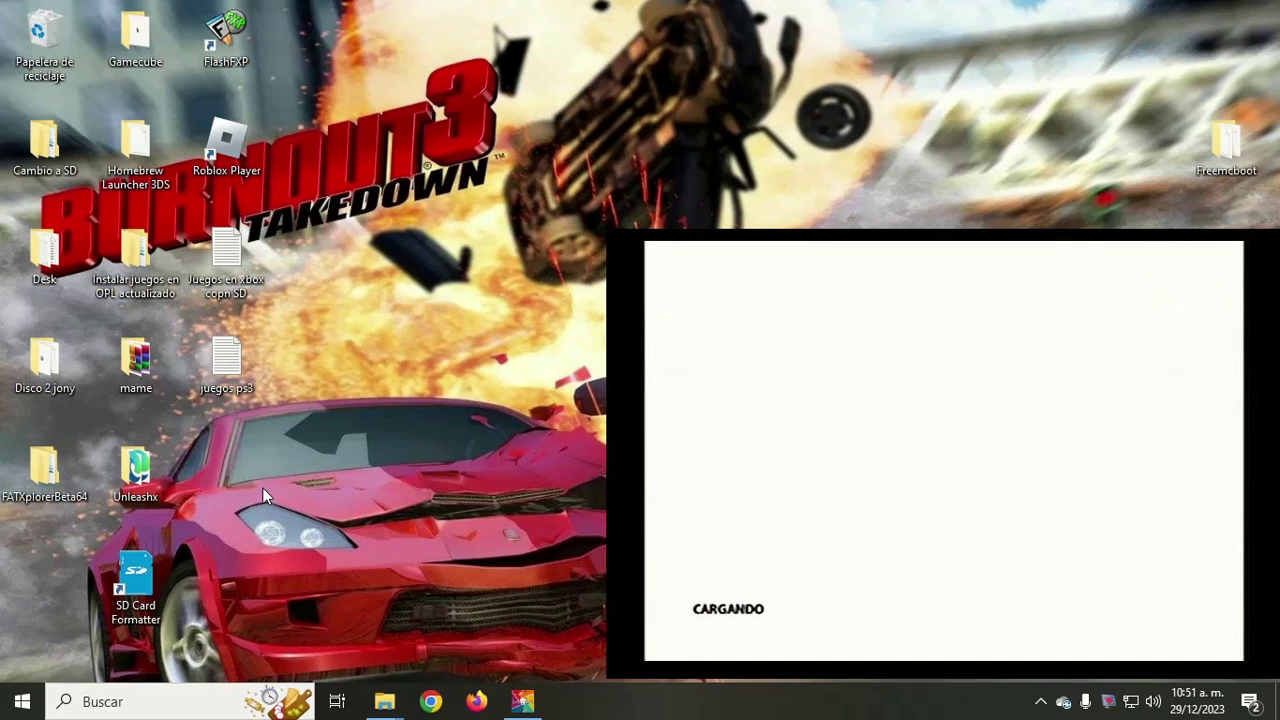
pyautogui.press('Return')
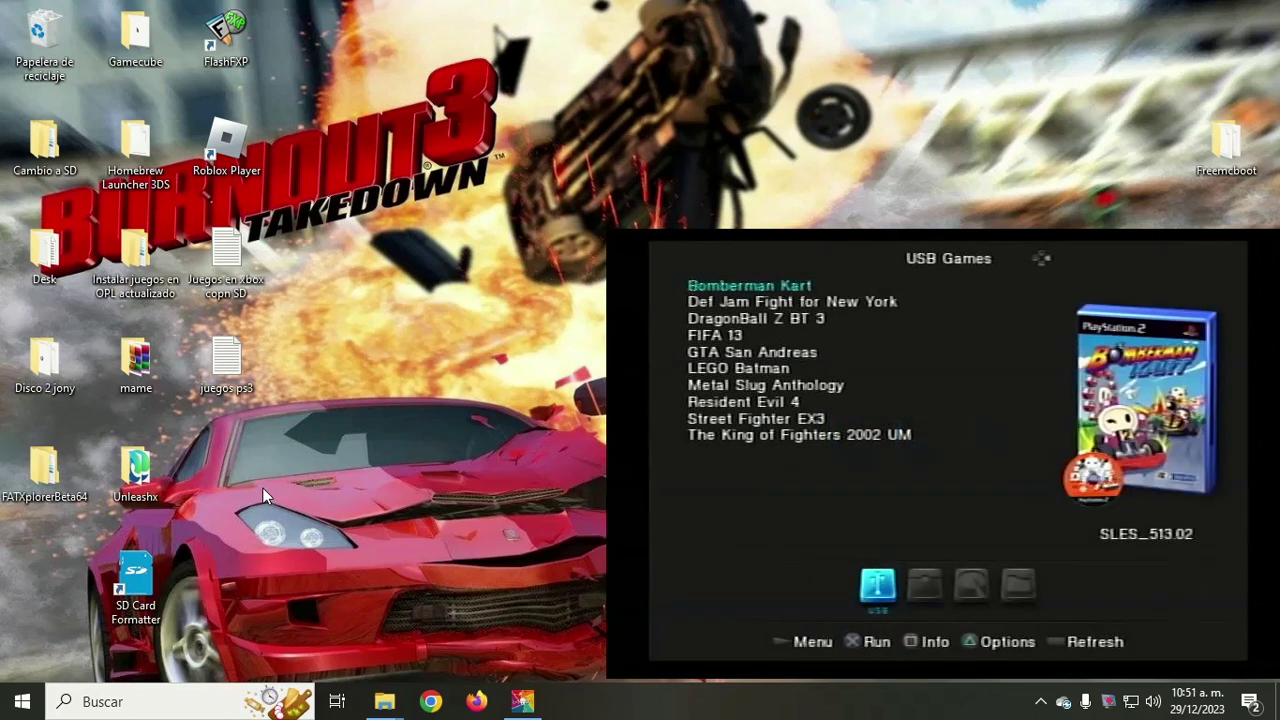
# Select Metal Slug Anthology in the USB Games list and run it
pyautogui.press('Down')
pyautogui.press('Down')
pyautogui.press('Down')
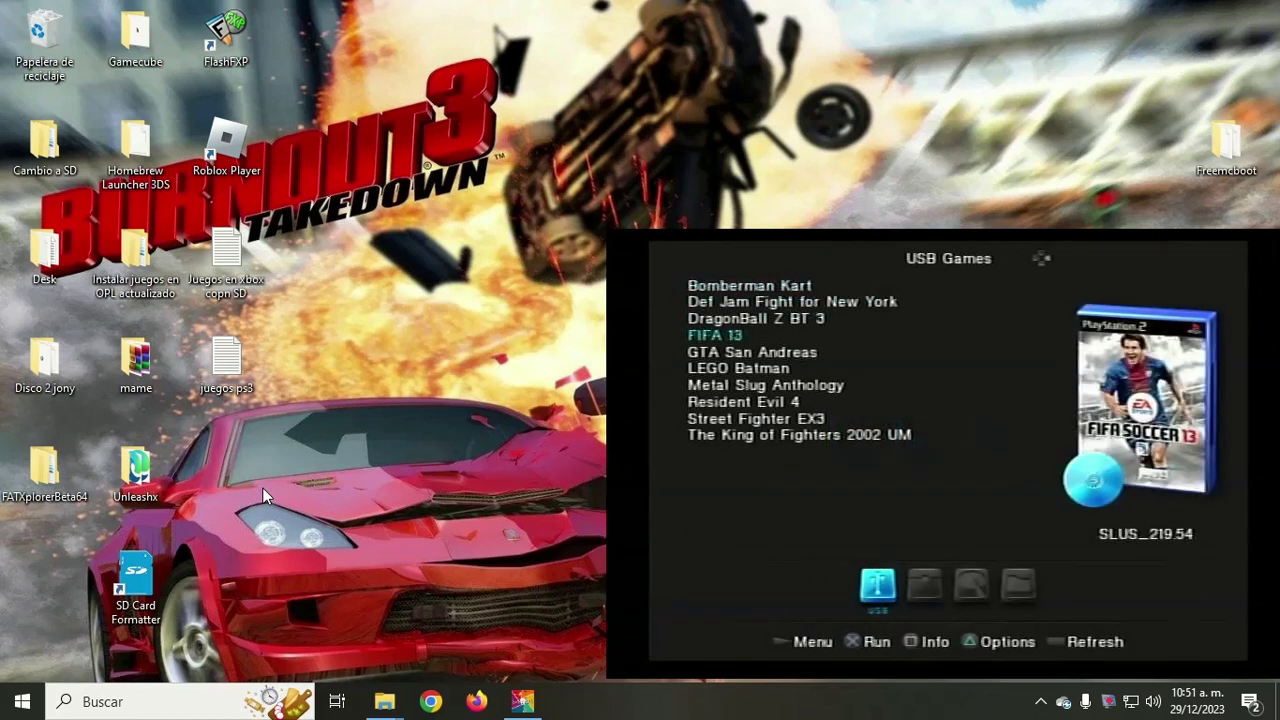
pyautogui.press('Down')
pyautogui.press('Down')
pyautogui.press('Down')
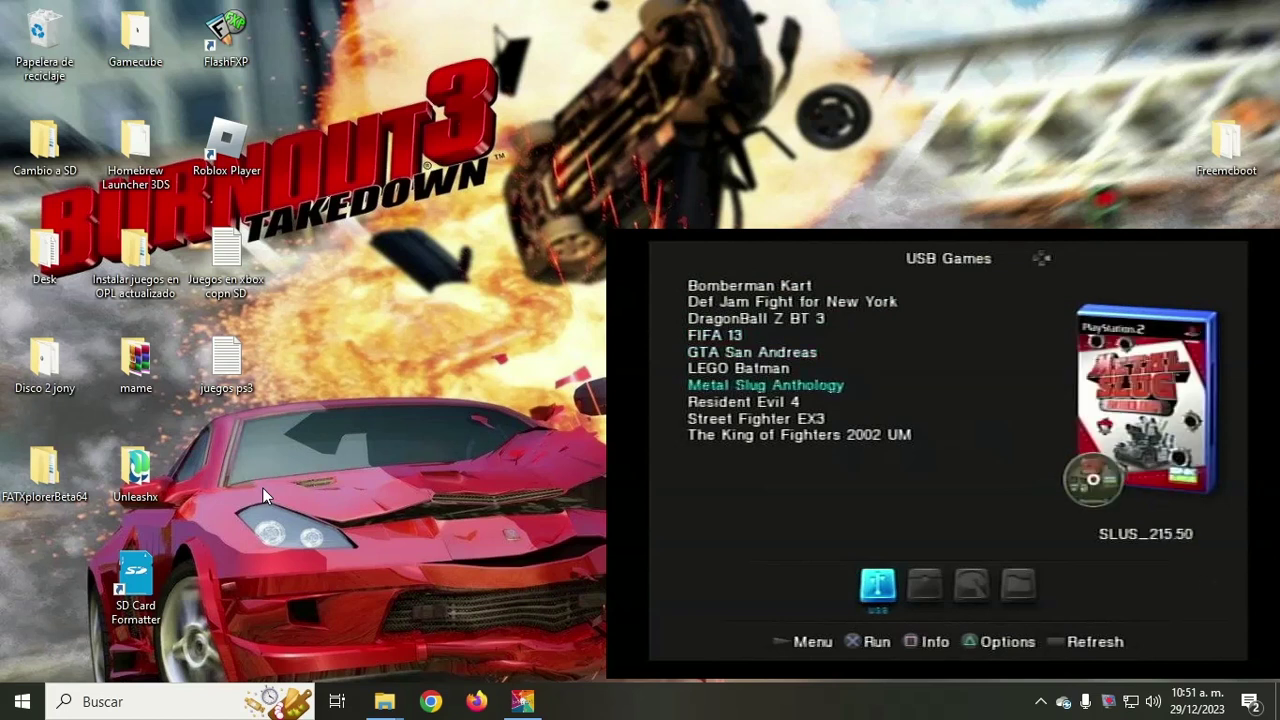
pyautogui.press('Return')
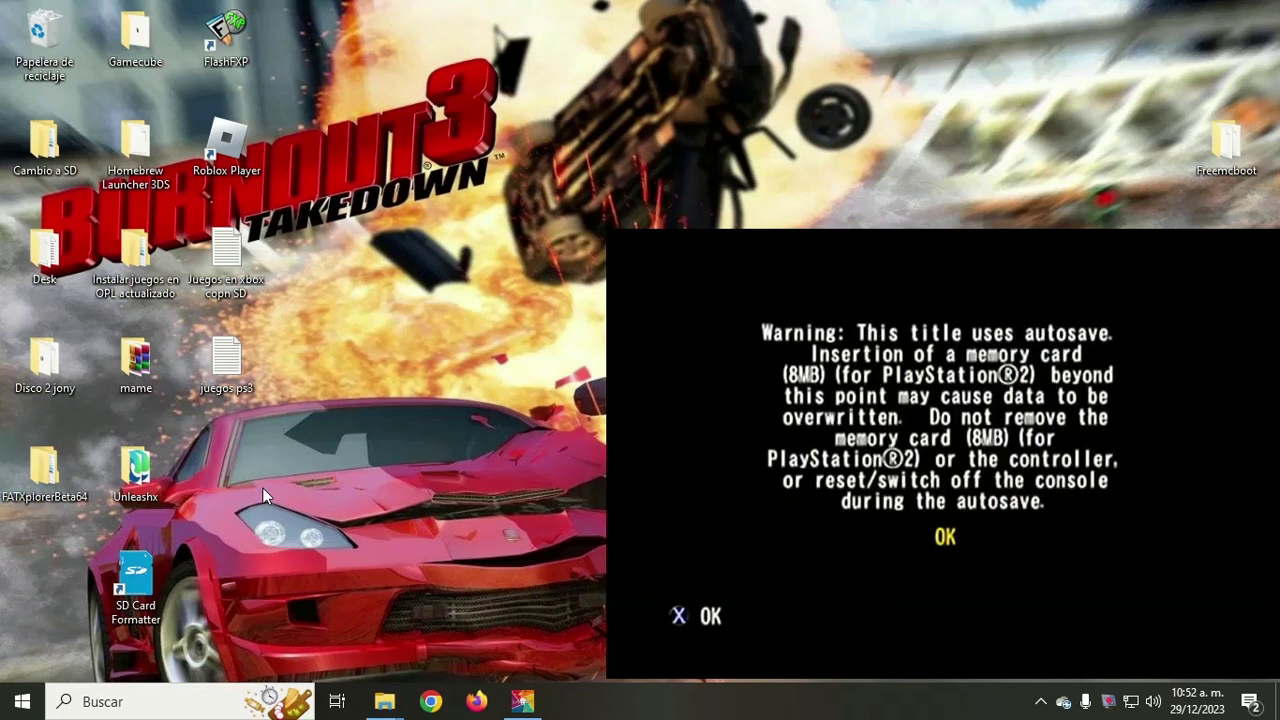
# Accept the autosave warning, start Metal Slug 4 with Marco, and exit the game after testing it
pyautogui.press('Return')
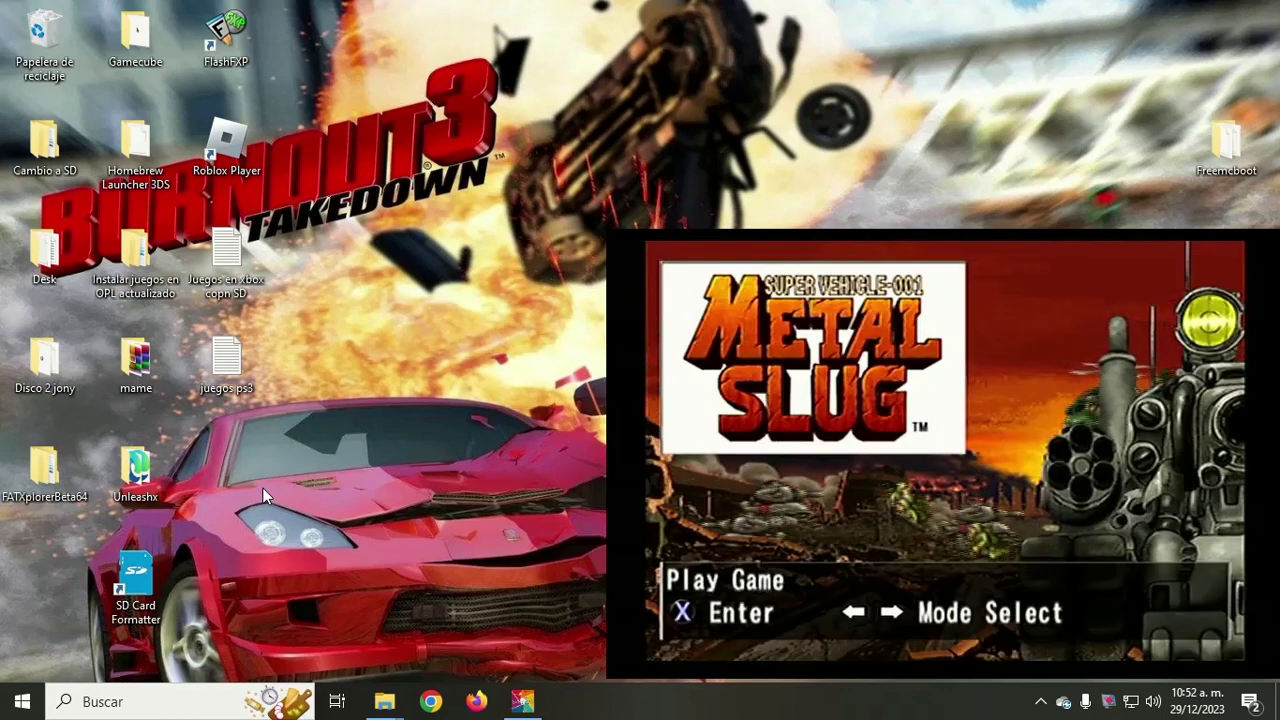
pyautogui.press('Down')
pyautogui.press('Down')
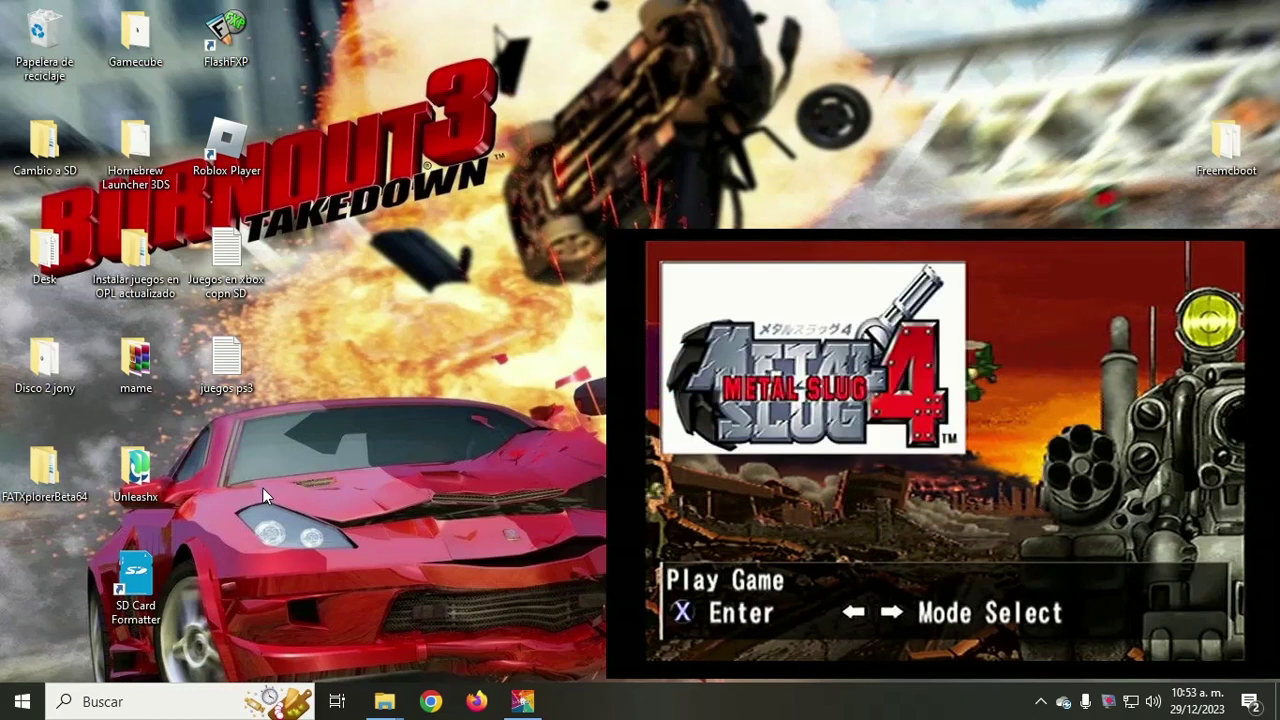
pyautogui.press('Down')
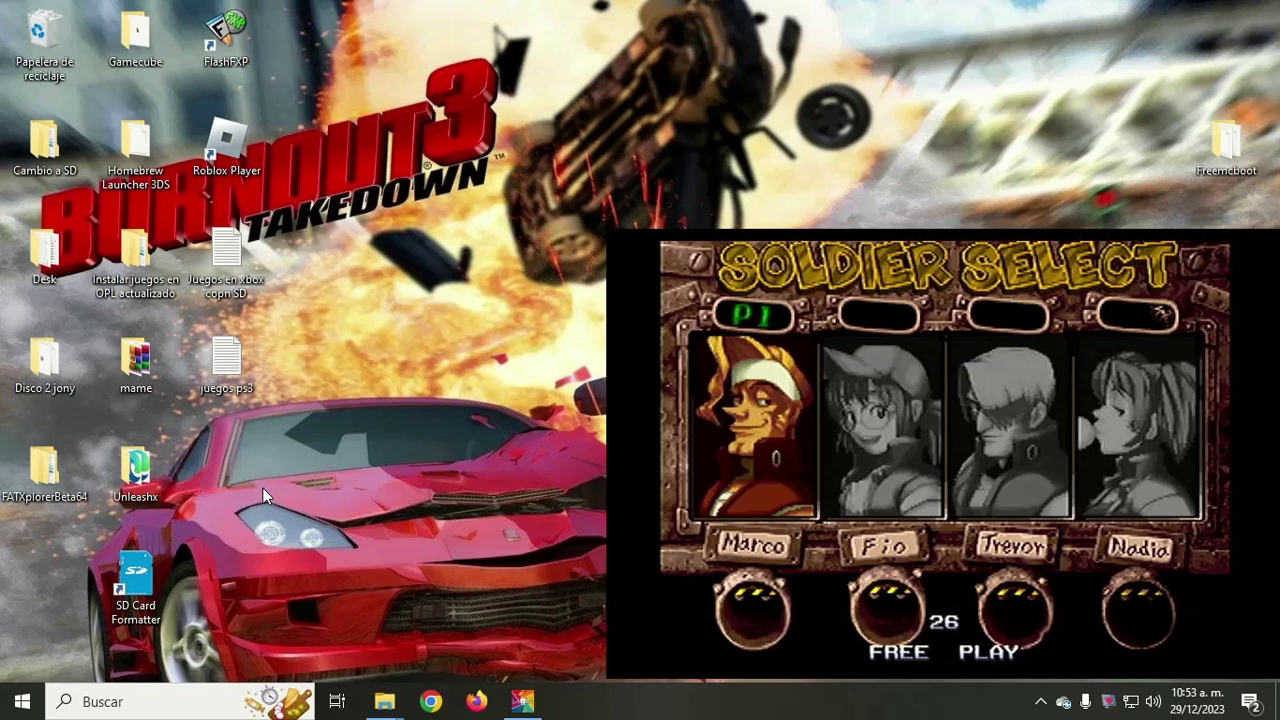
pyautogui.press('ctrl')
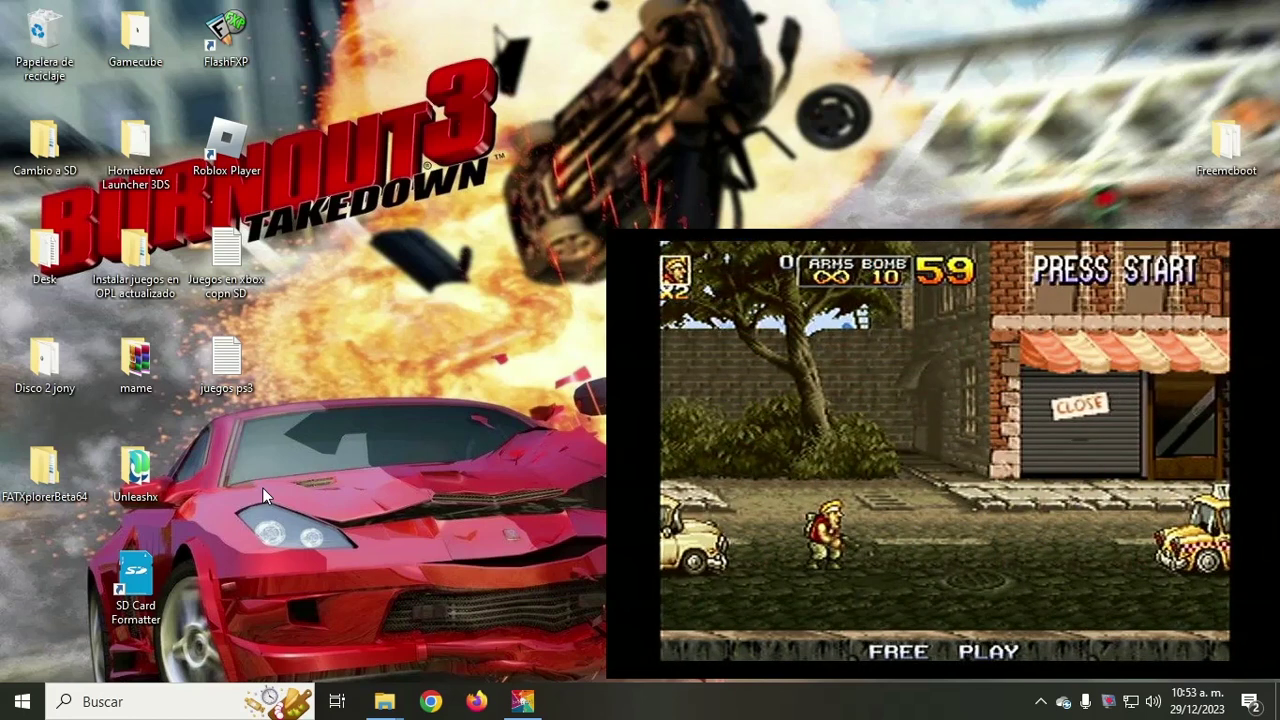
pyautogui.press('Escape')
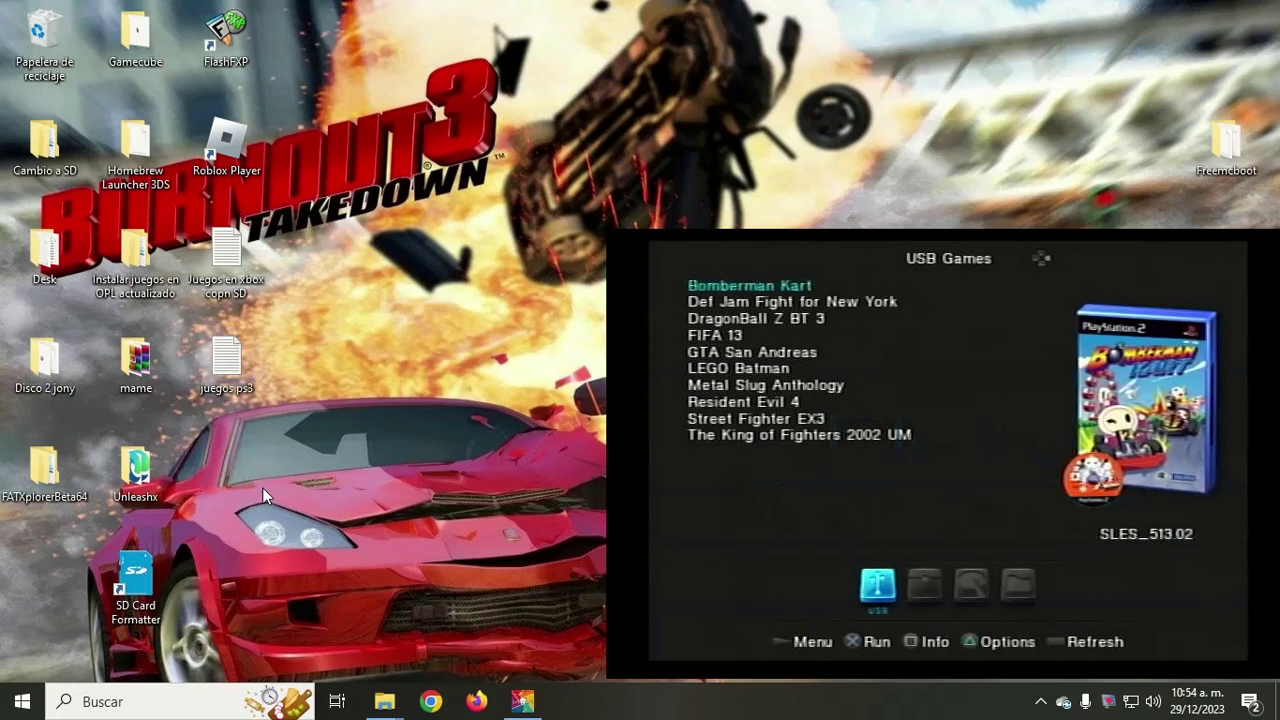
# Select Resident Evil 4 in the USB Games list
pyautogui.press('Down')
pyautogui.press('Down')
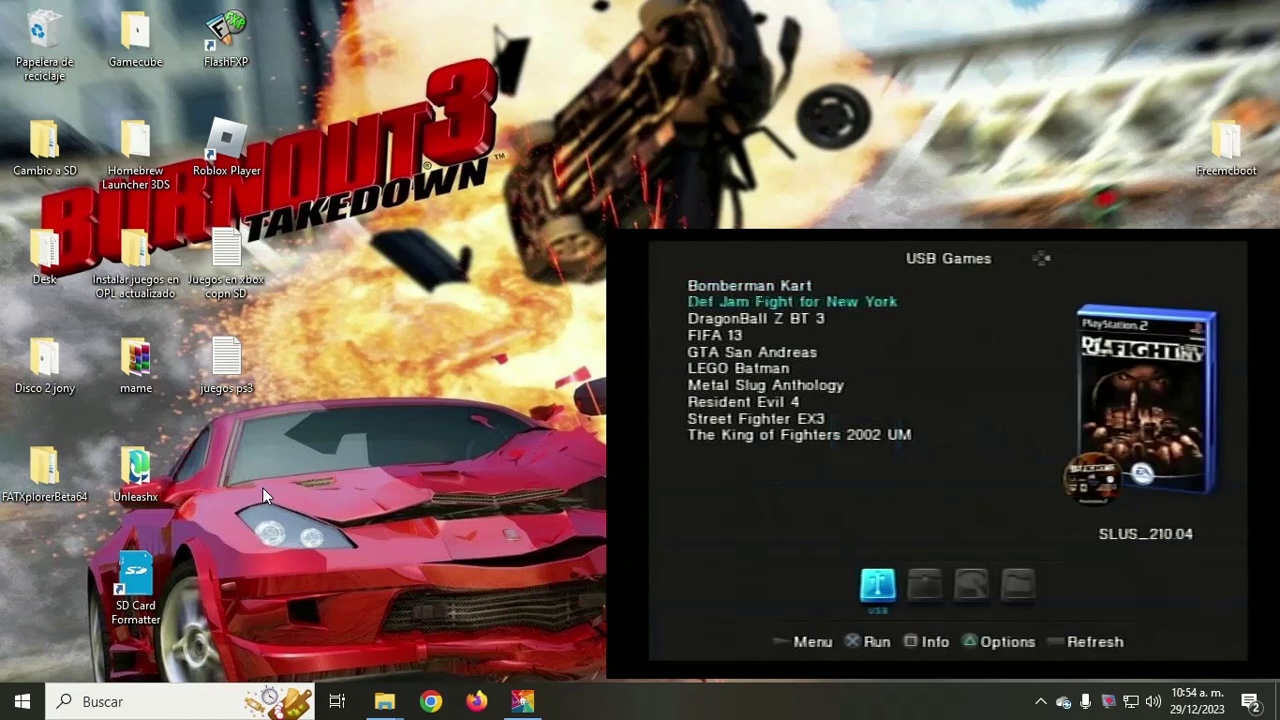
pyautogui.press('Down')
pyautogui.press('Down')
pyautogui.press('Down')
pyautogui.press('Down')
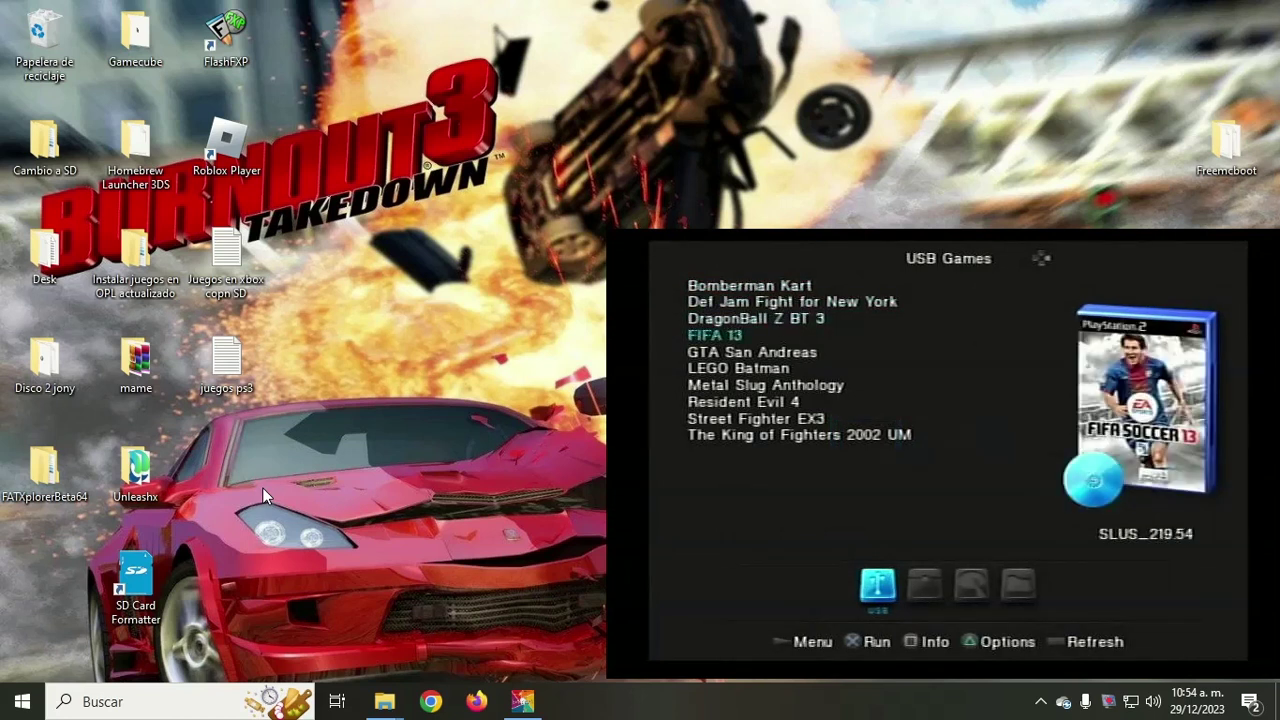
pyautogui.press('Down')
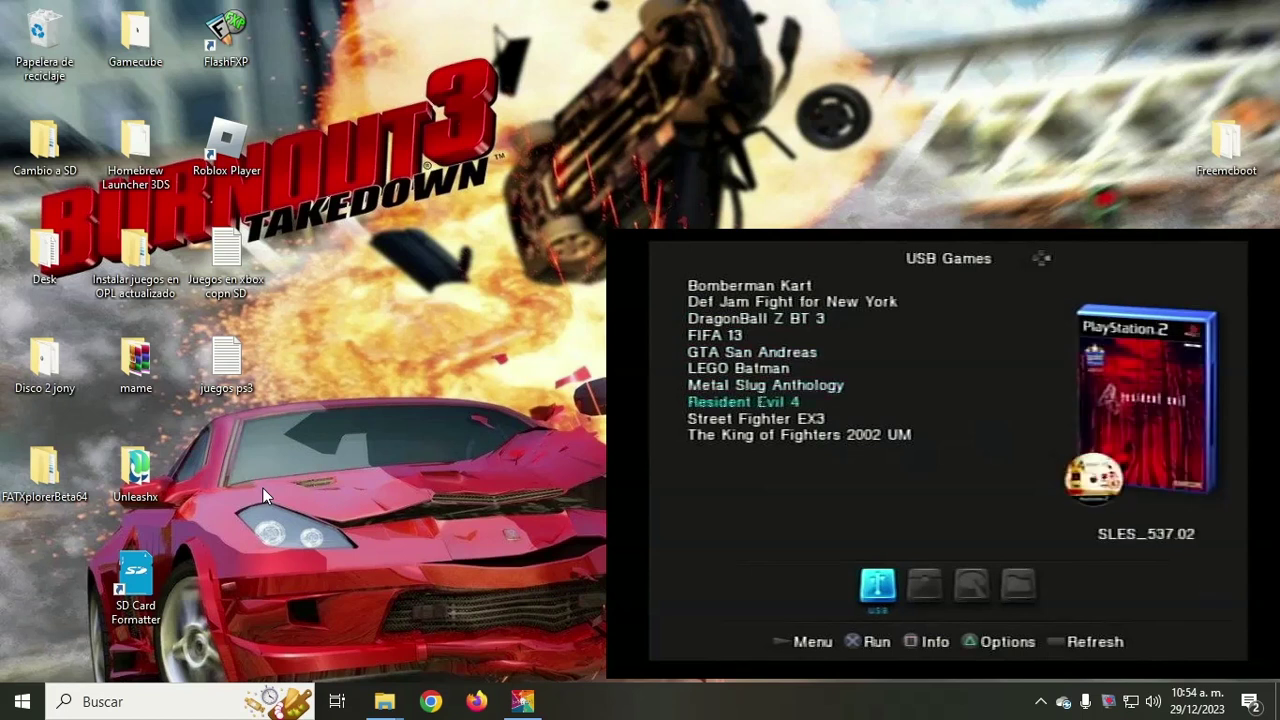